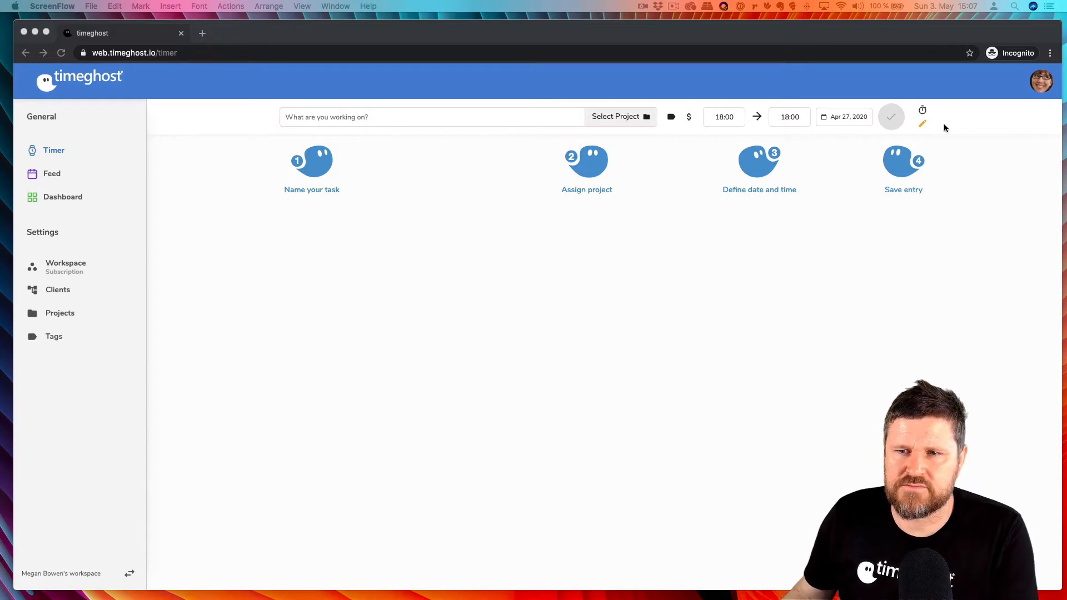
Toggle between the stopwatch timer and manual time entry modes, ending in manual entry
click(922, 111)
click(923, 112)
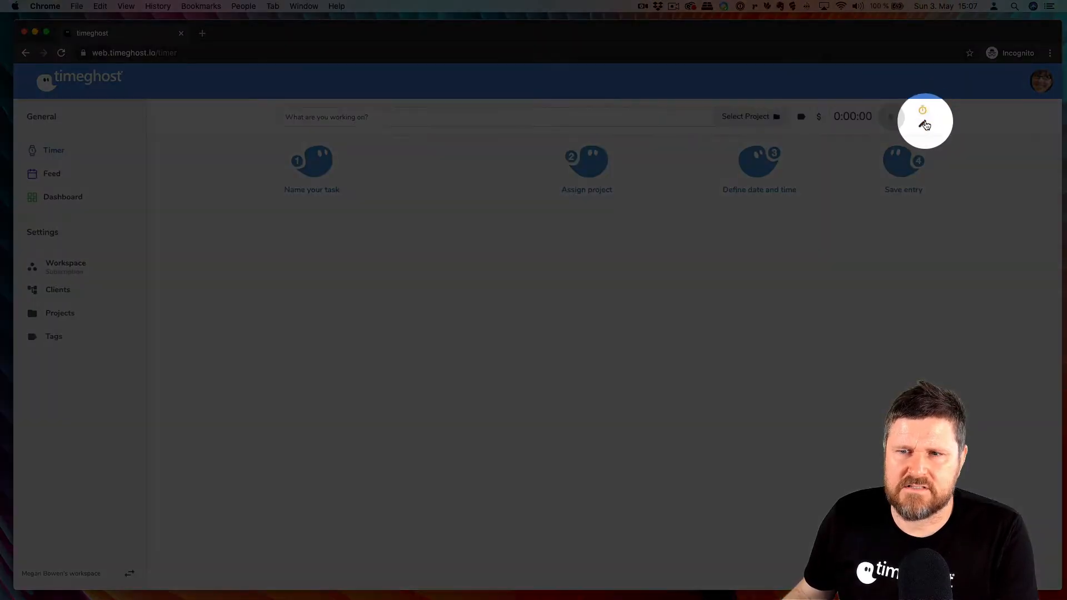
click(924, 125)
click(923, 111)
click(923, 125)
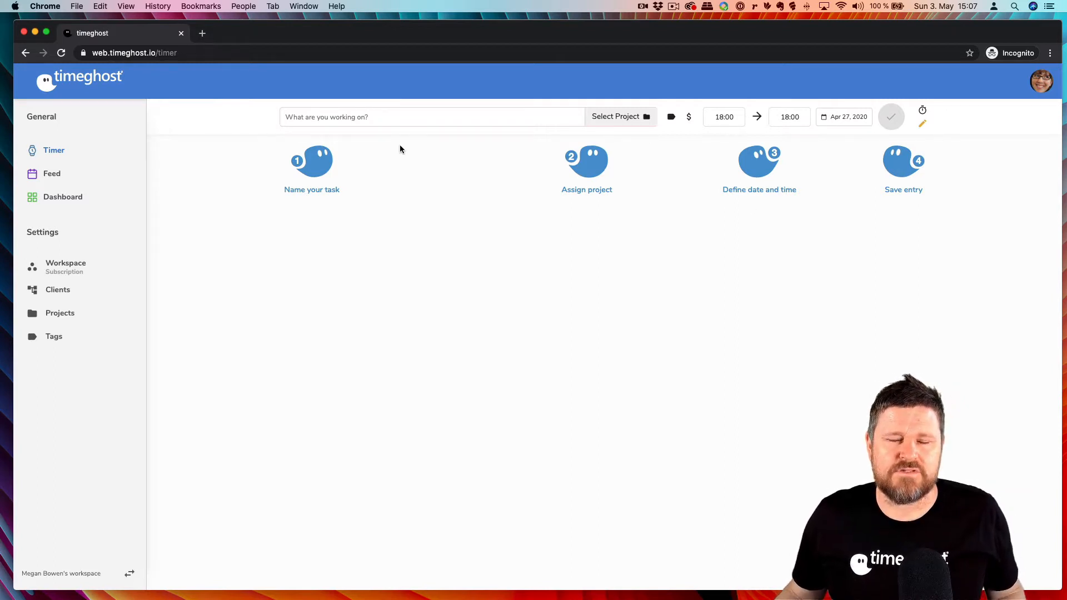
Describe the task as "Preparing a video explaining the Timer"
click(386, 116)
text(Prep)
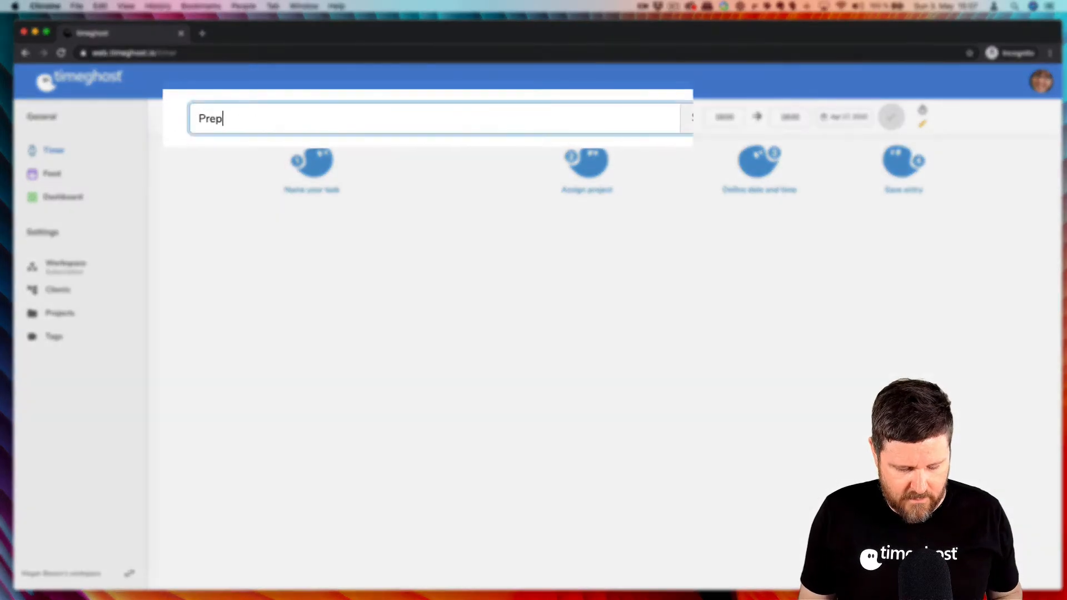
text(aring a vid)
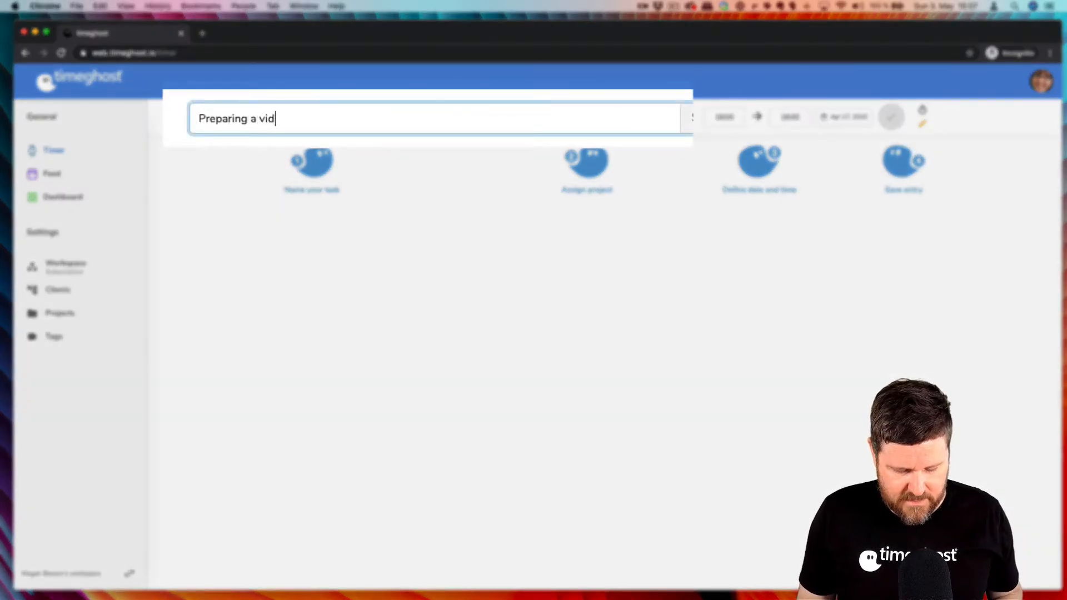
text(eo explain)
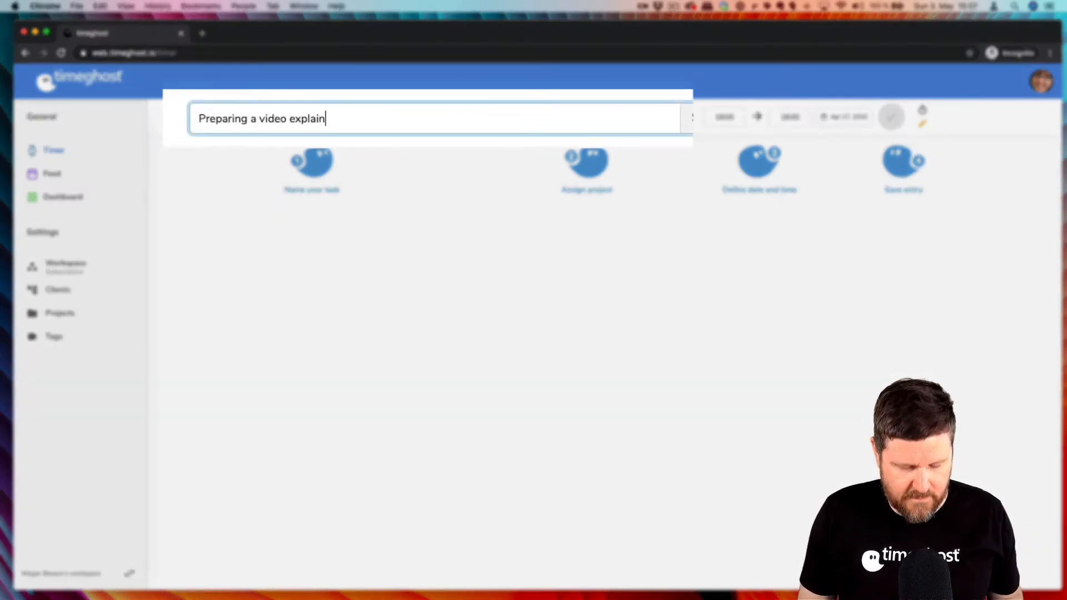
text(ing the T)
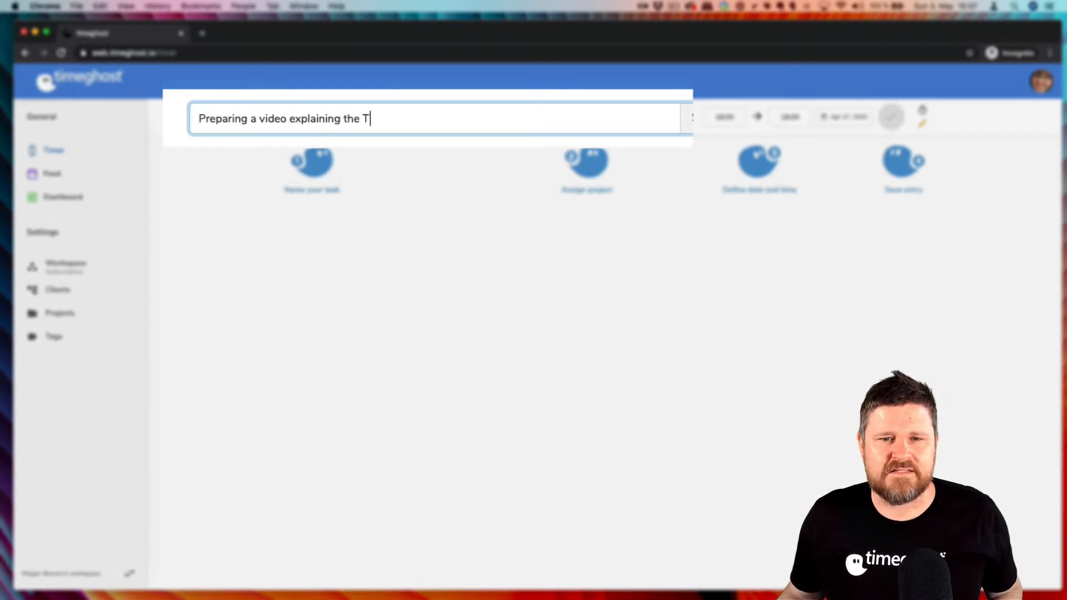
text(imer)
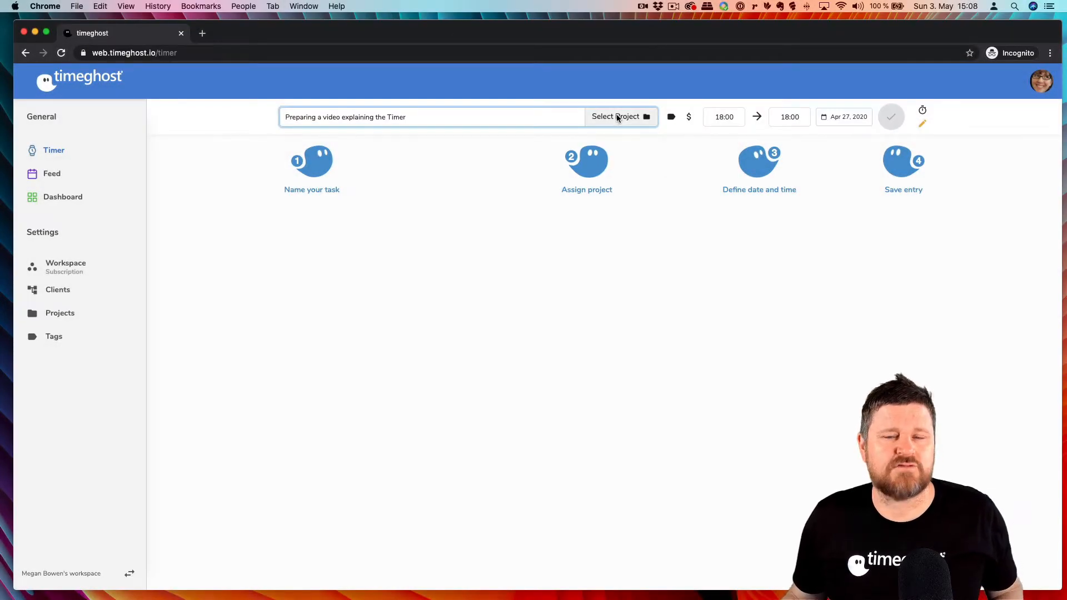
Start creating a new project for the entry and name it Video Content
click(618, 117)
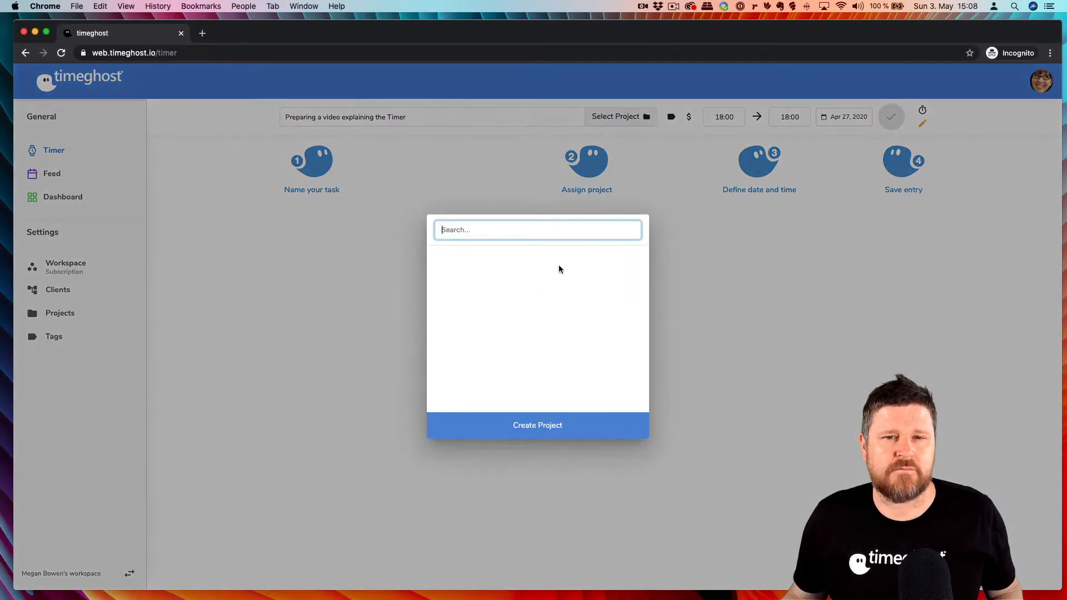
click(542, 426)
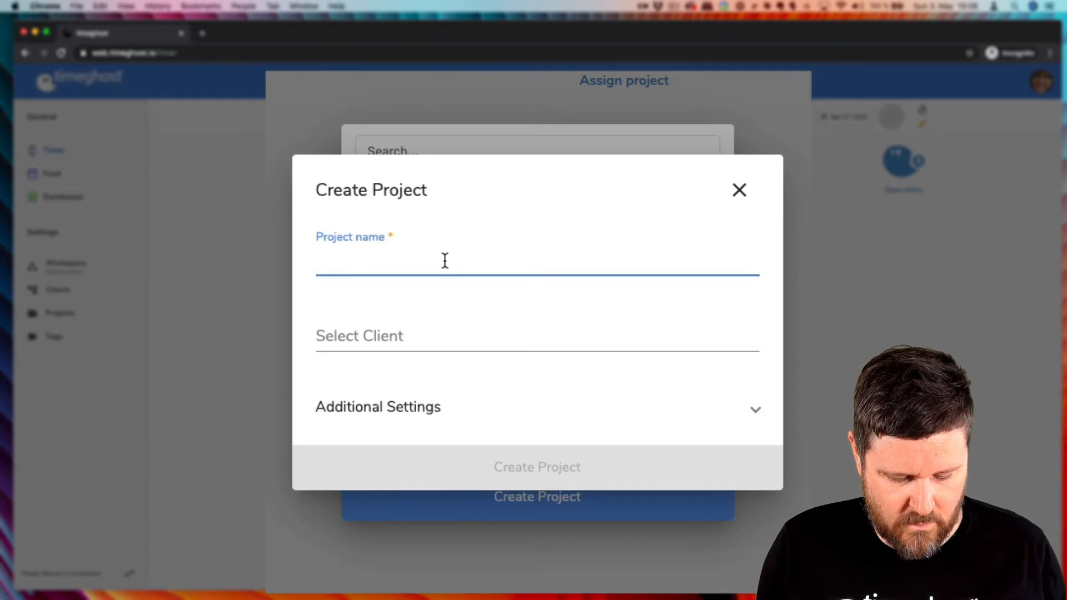
text(Video C)
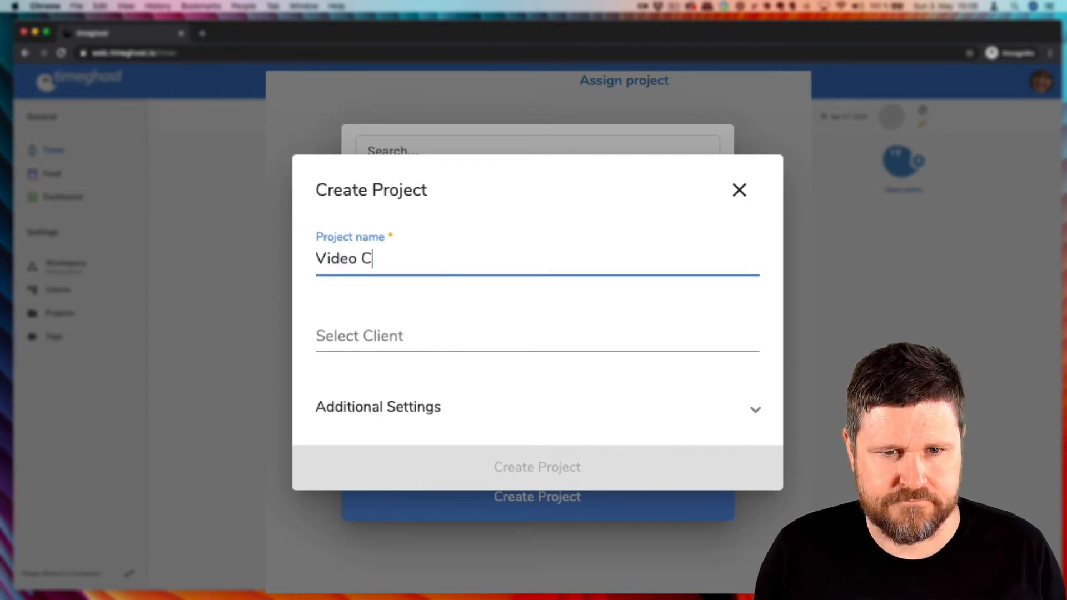
text(ontent)
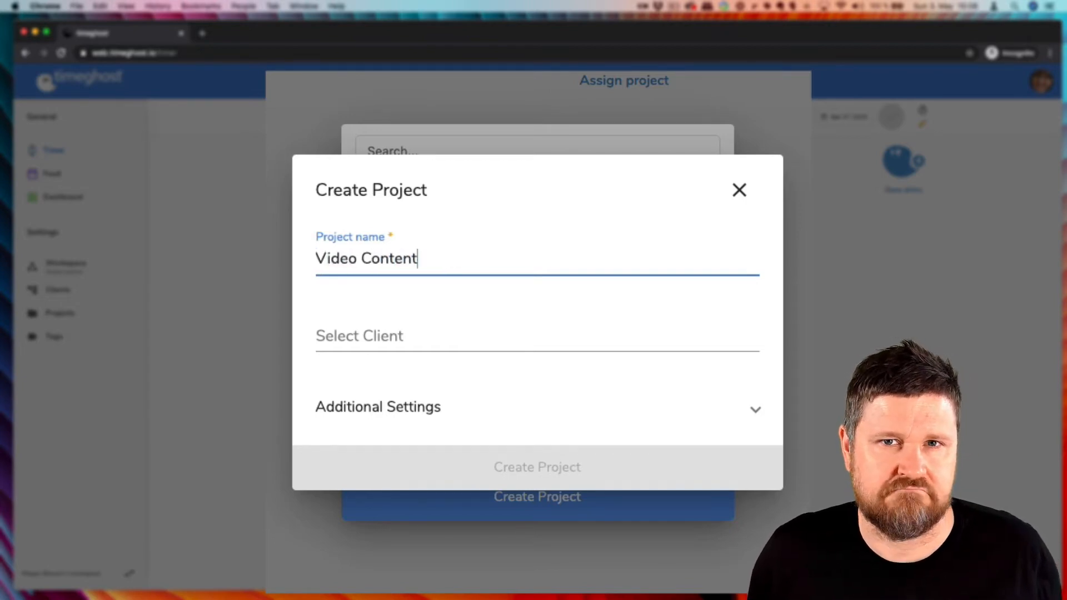
click(531, 471)
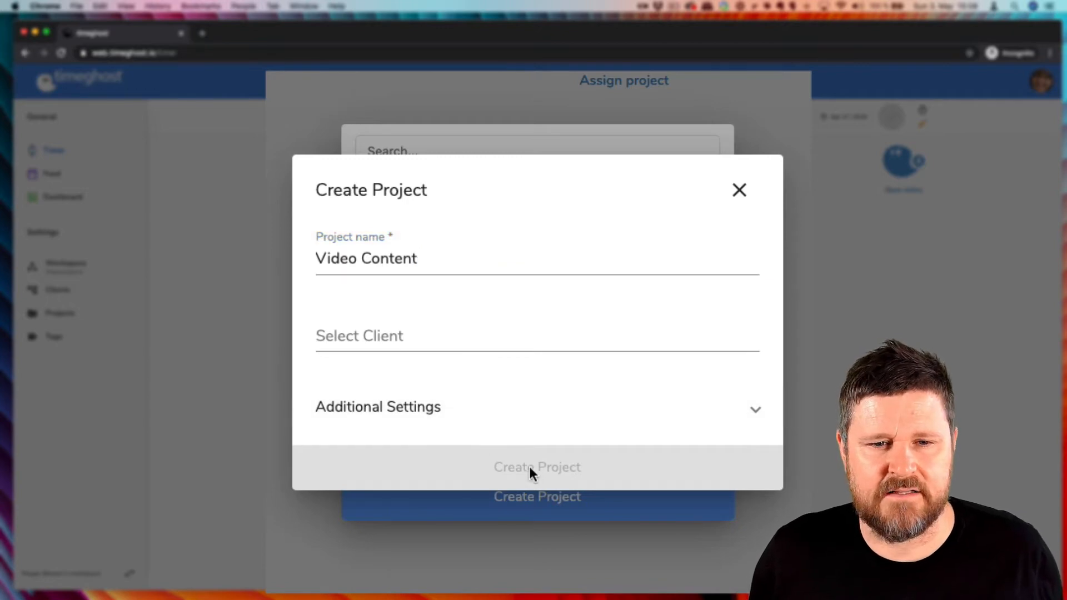
click(415, 255)
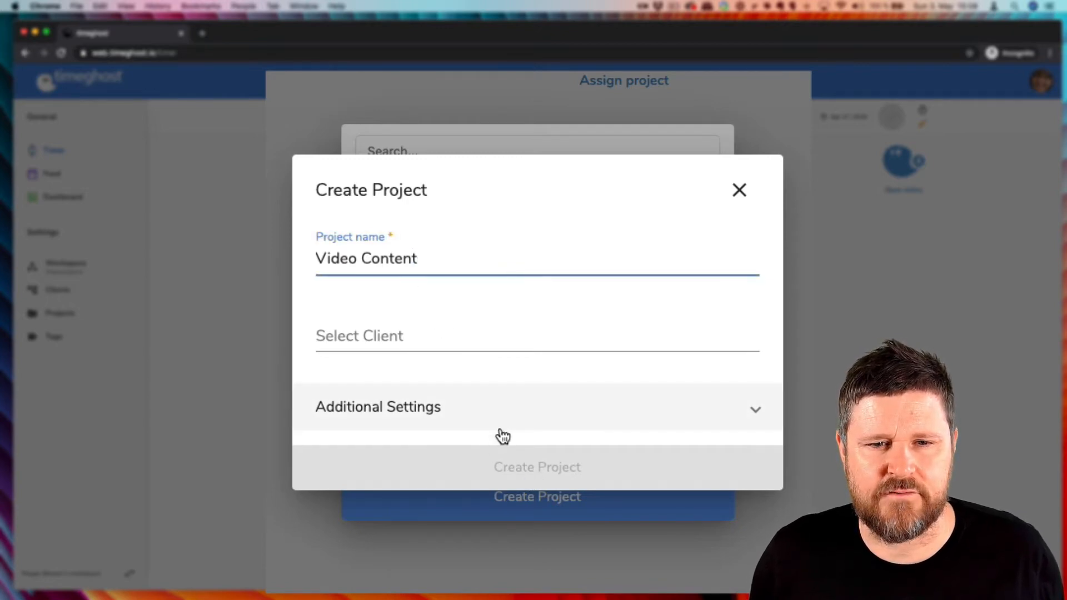
click(523, 465)
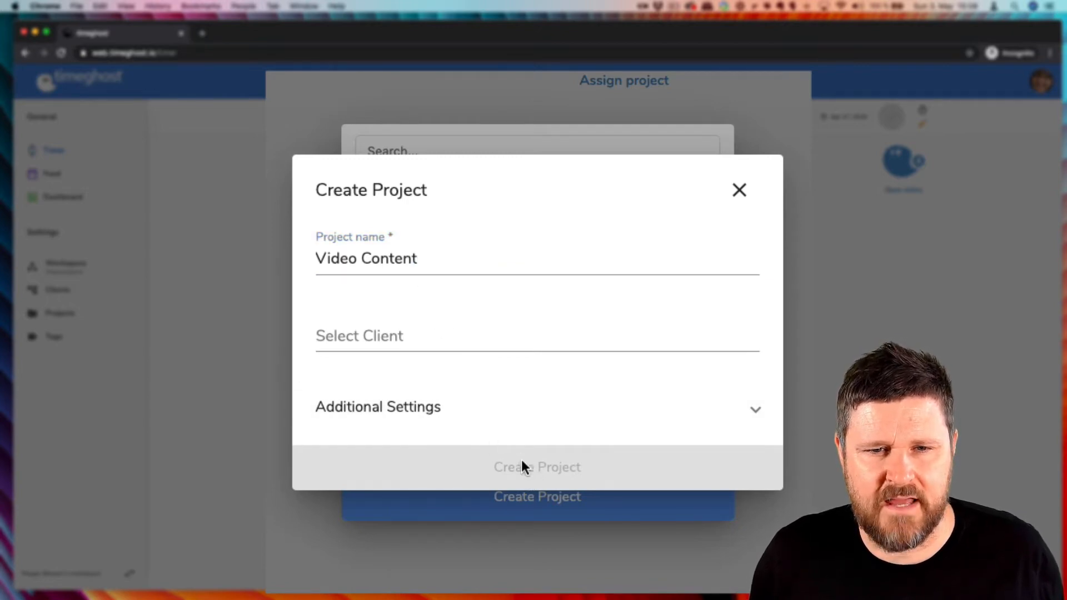
Create a new client named timeghost and select it for the Video Content project
click(424, 329)
click(538, 504)
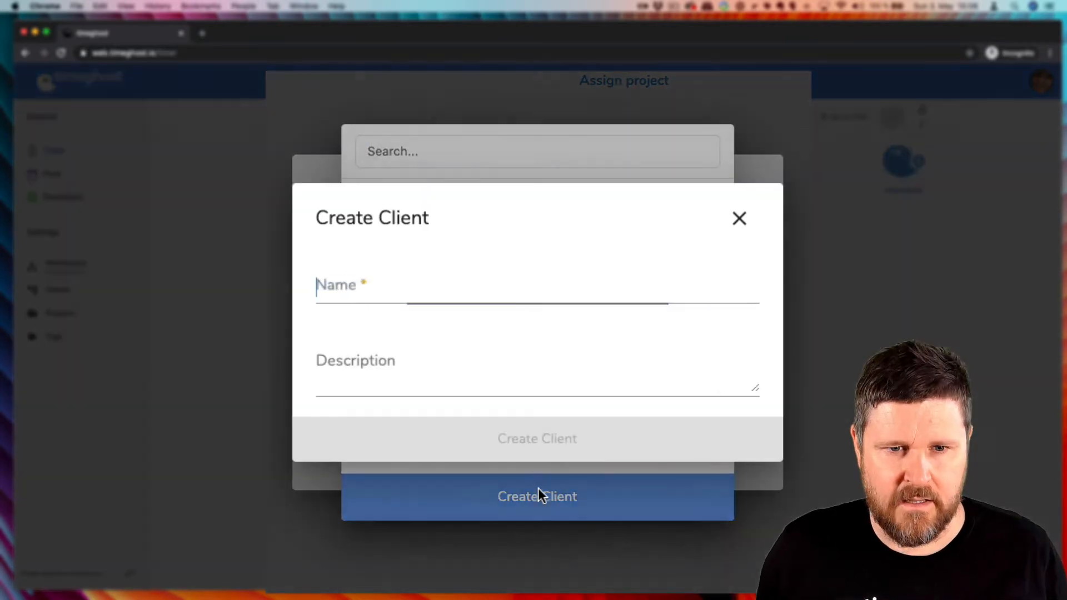
text(tieg)
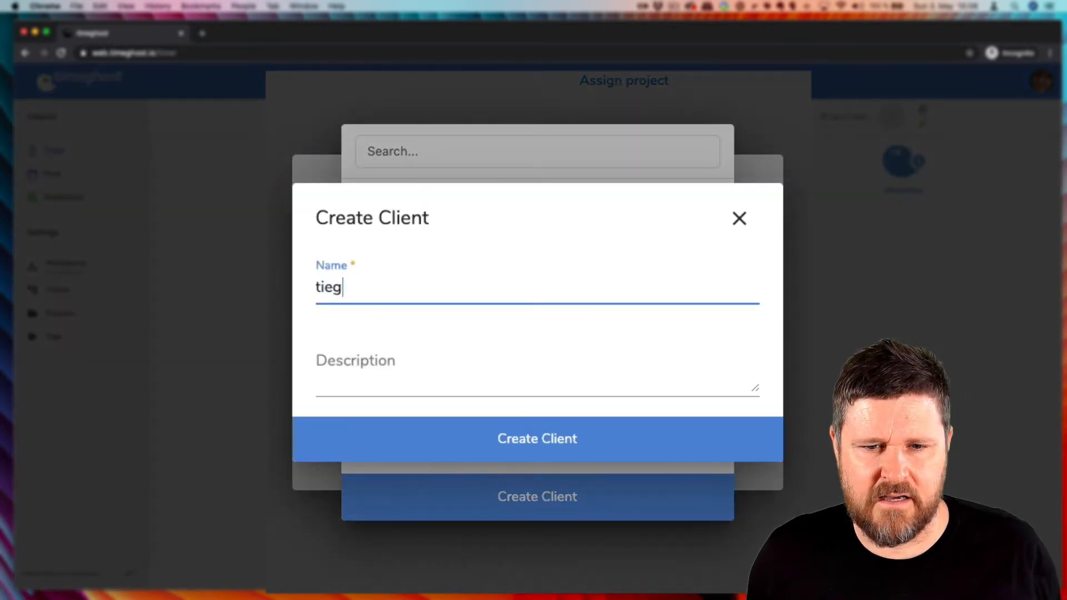
text(me)
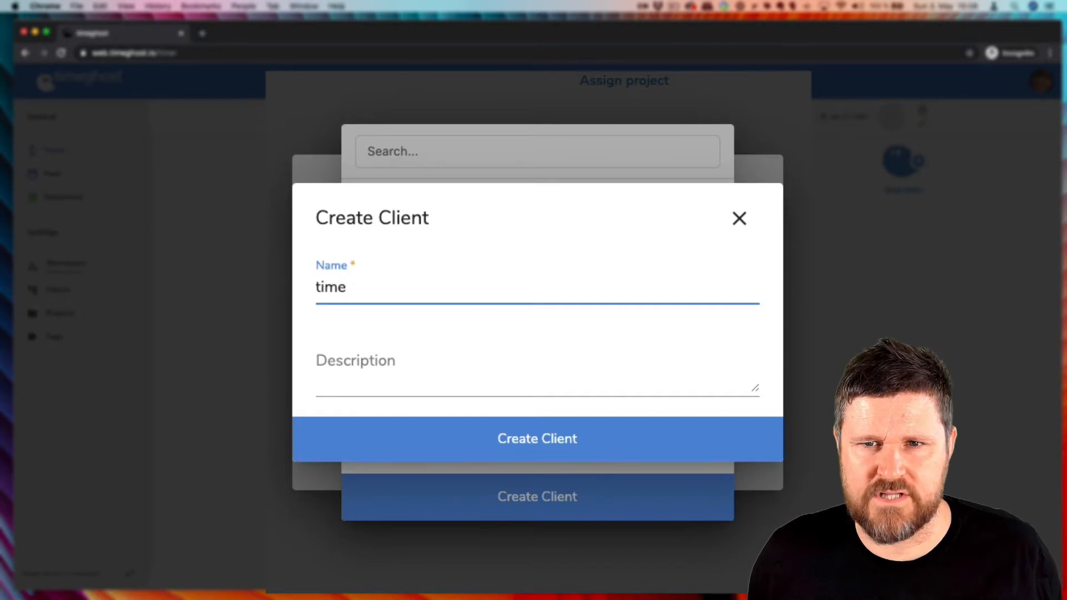
text(ghost)
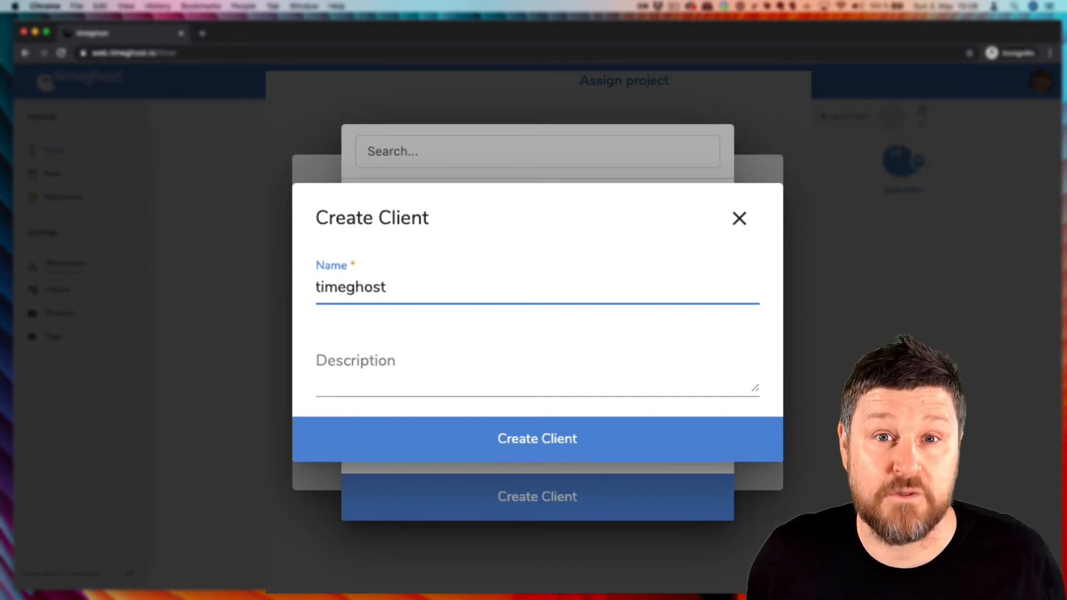
click(557, 449)
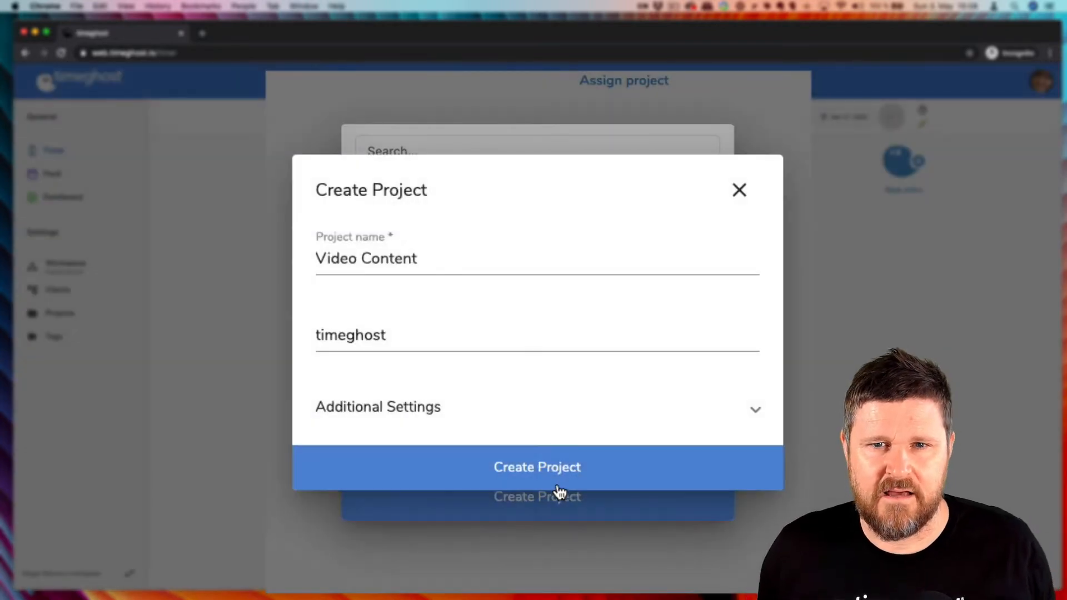
click(556, 480)
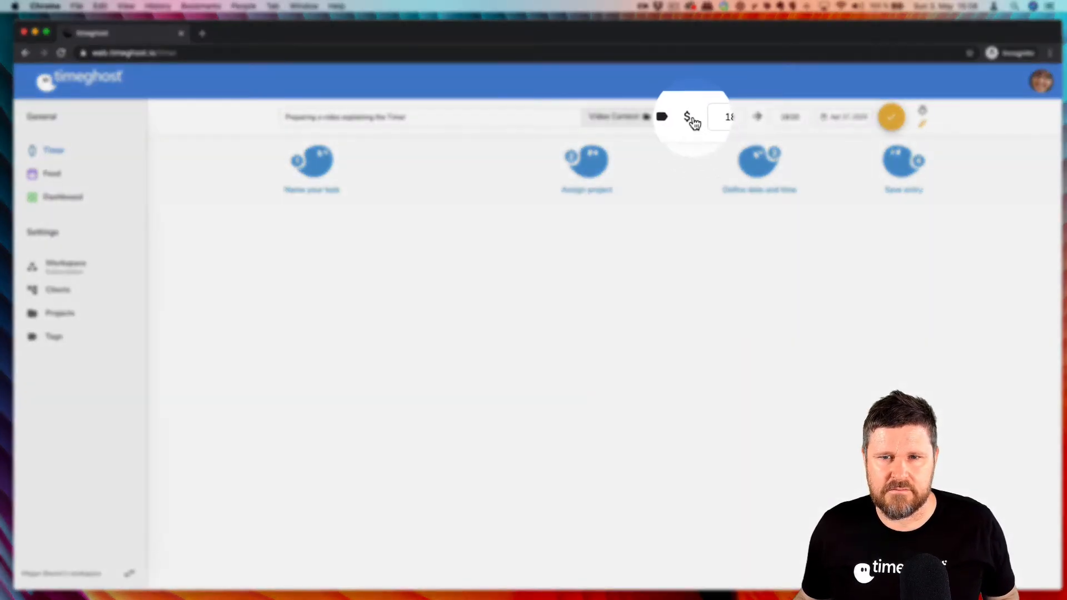
Mark the entry as billable and set its time range from 14:00 to 15:00
click(690, 117)
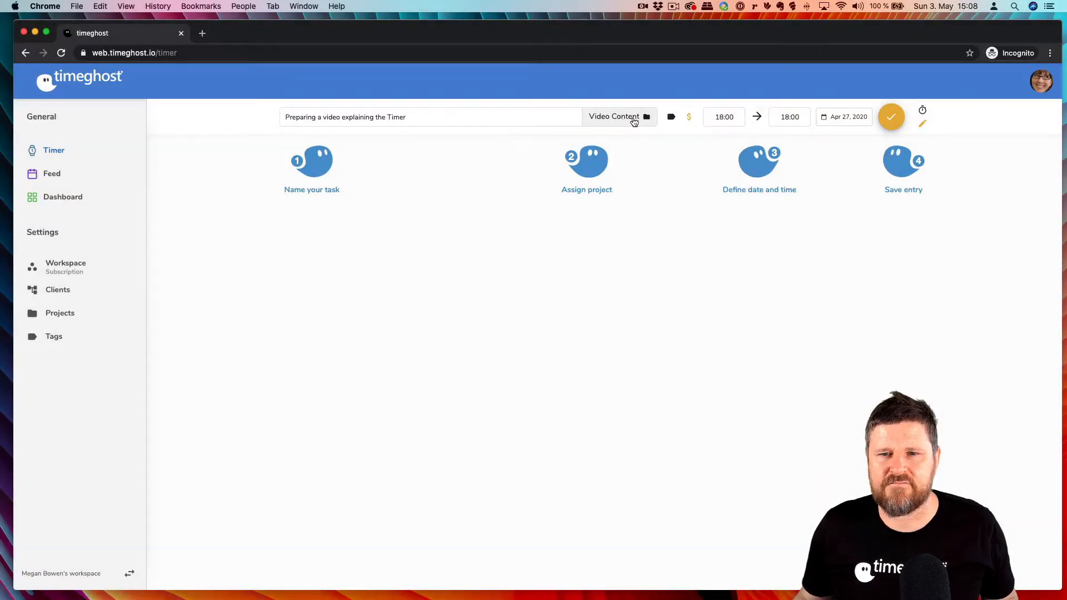
click(734, 118)
text(1)
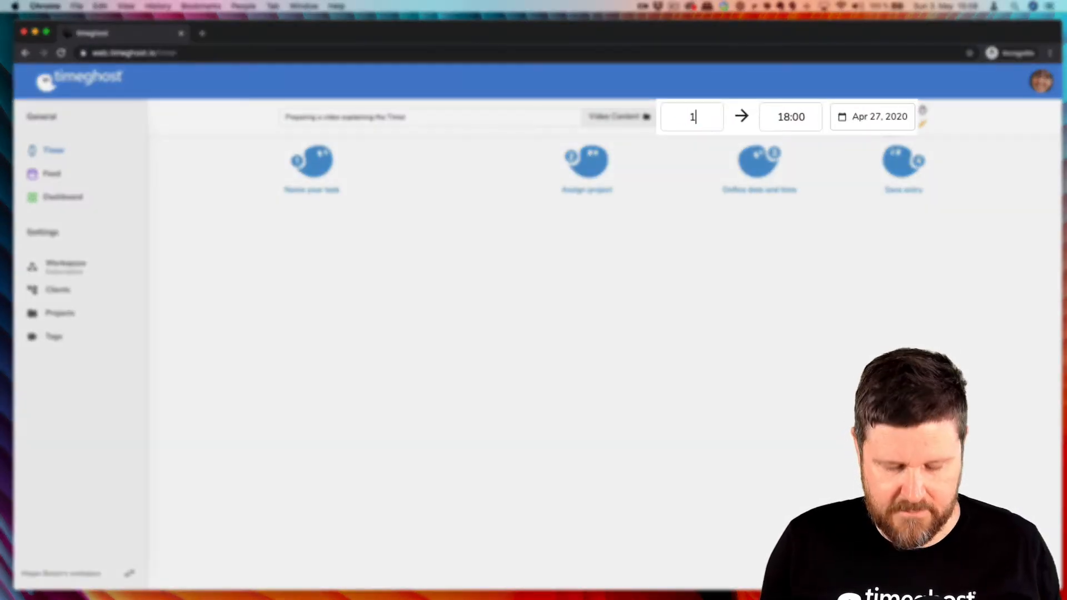
text(4:00)
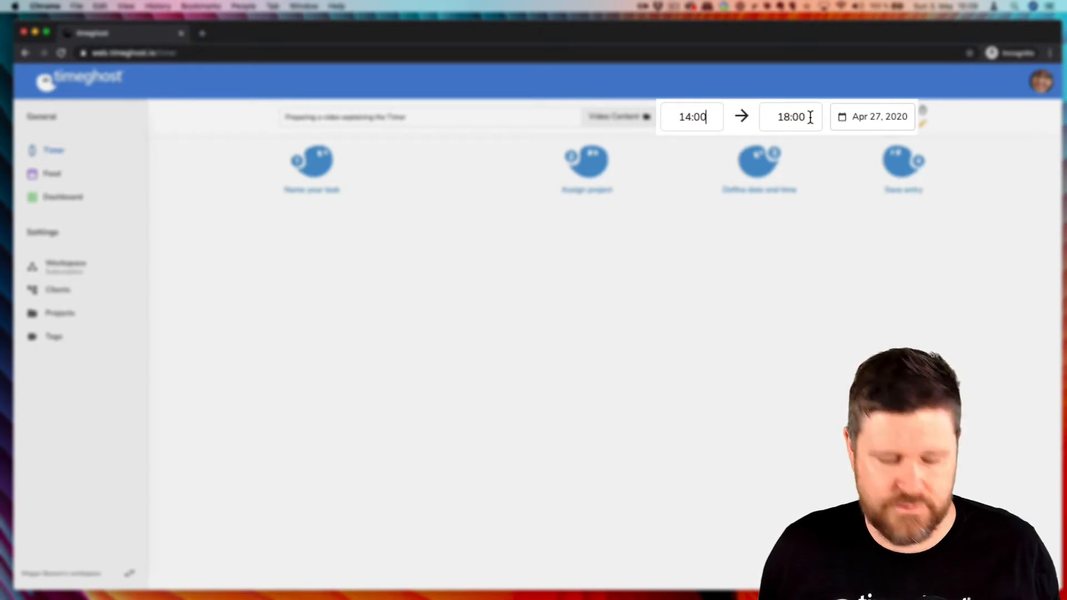
drag(810, 117, 765, 114)
text(15)
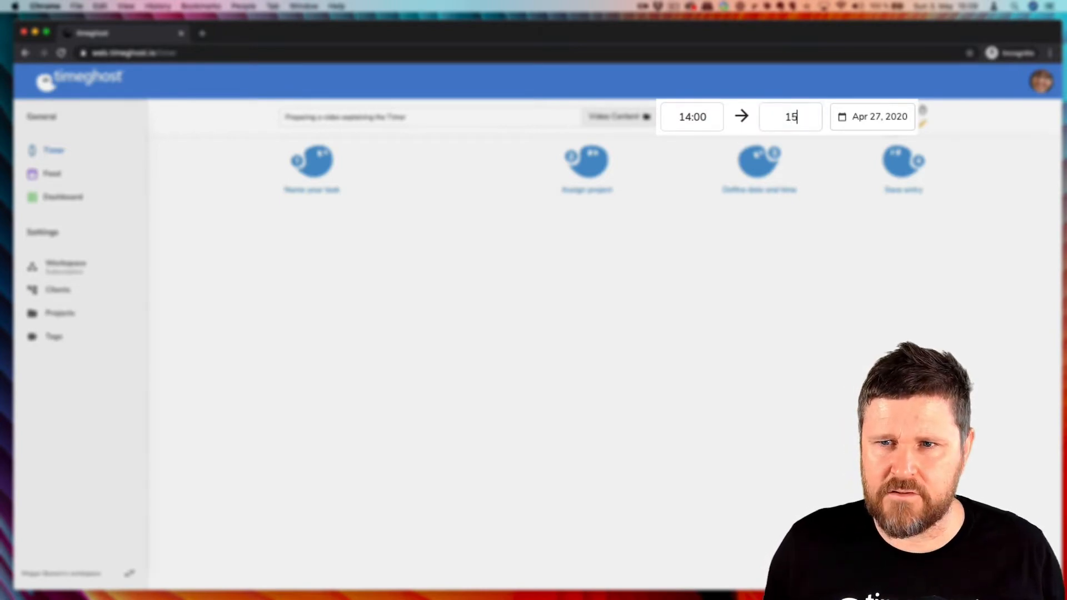
text(:00)
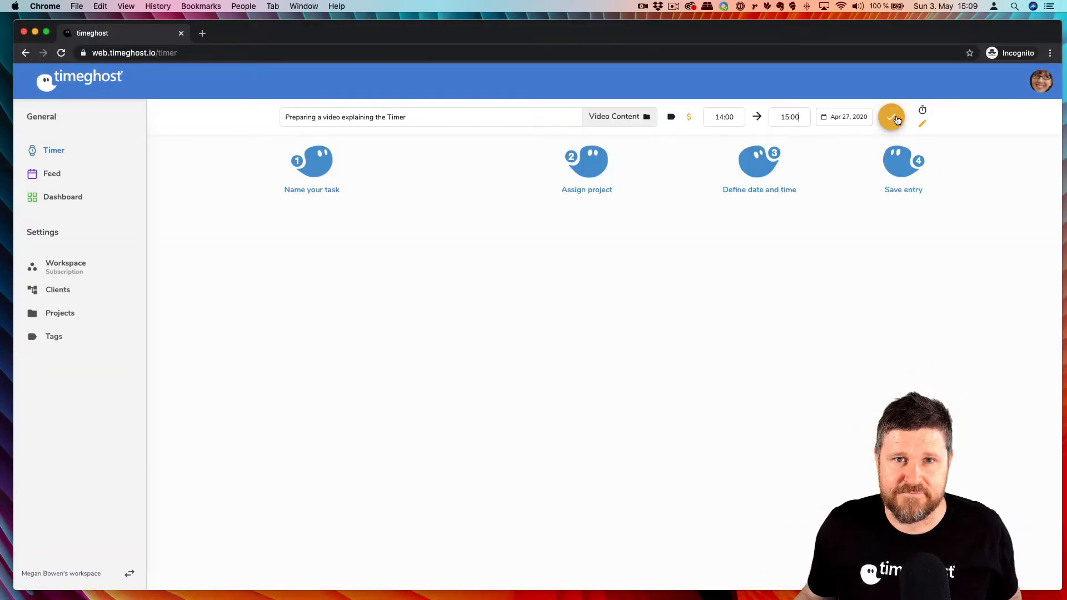
Save the manual time entry and switch to the stopwatch timer mode
click(896, 119)
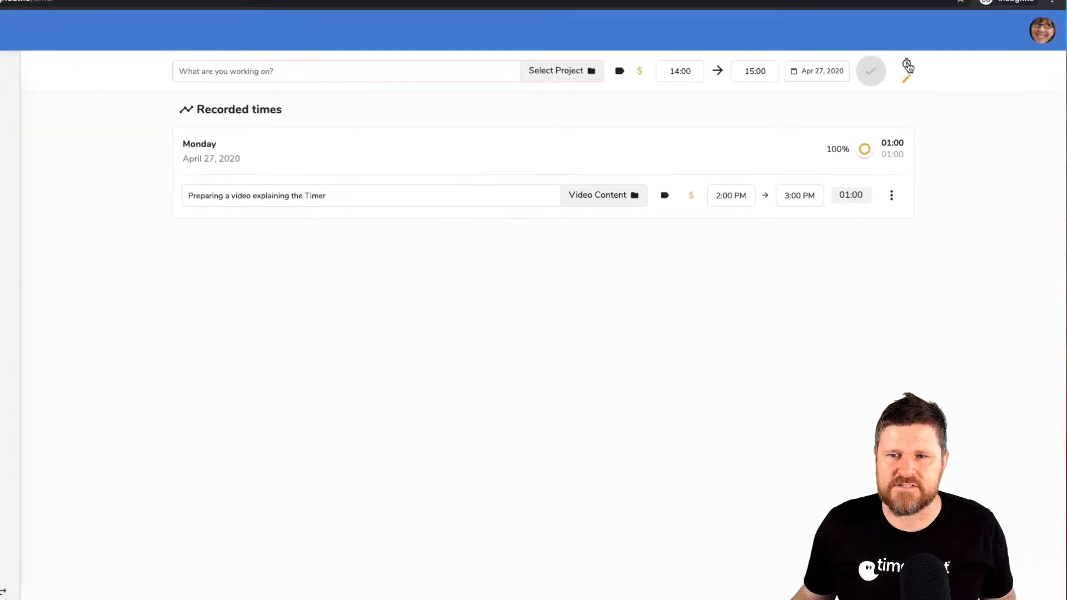
click(907, 65)
Reuse the earlier task "Preparing a video explaining the Timer" from the suggestions for a new timer entry
click(252, 71)
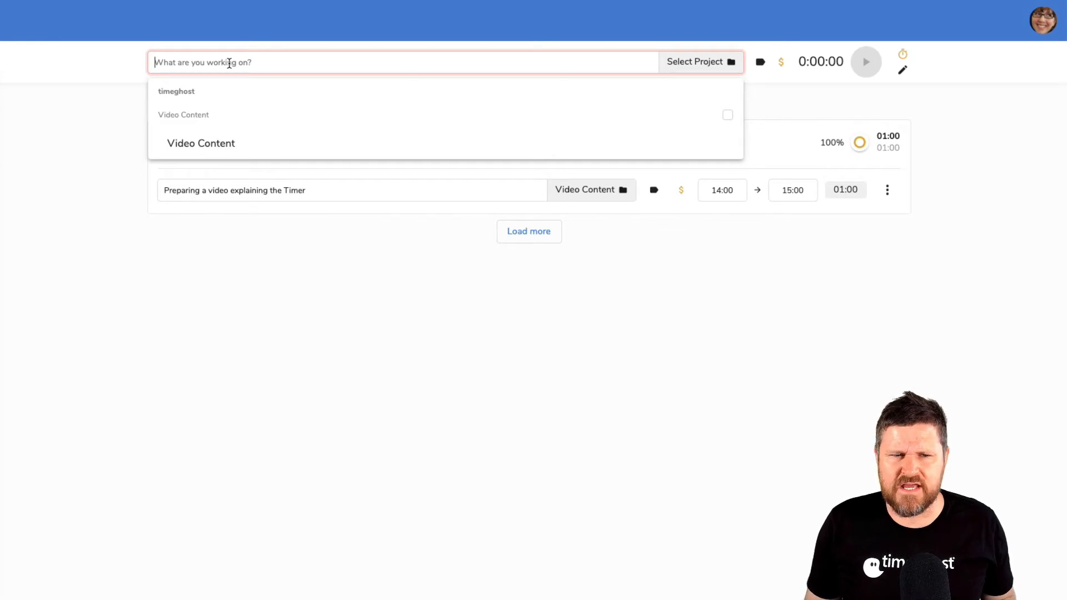
text(Prepa)
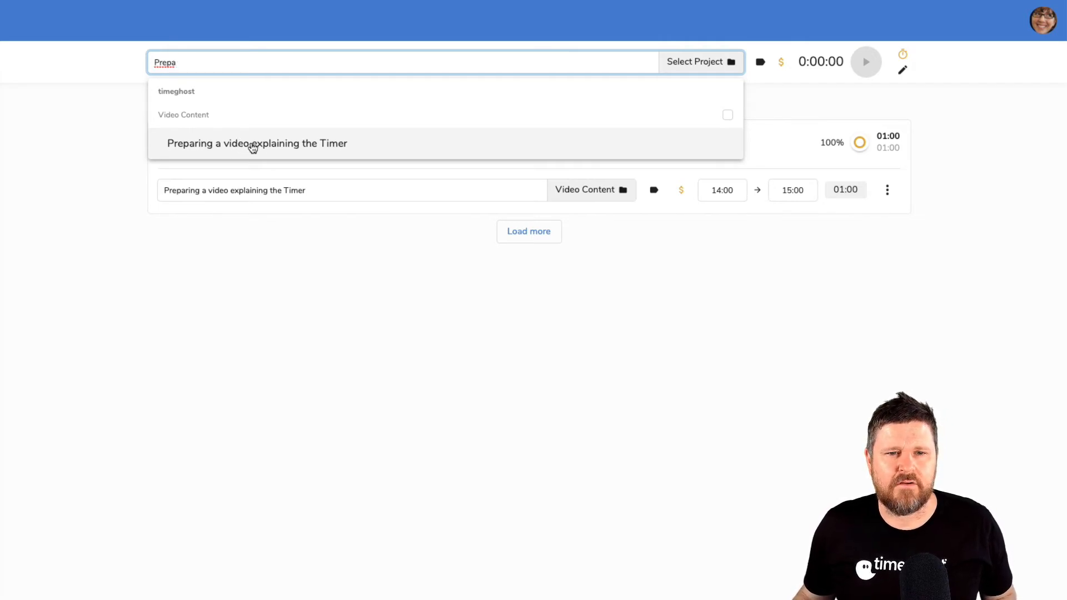
click(279, 145)
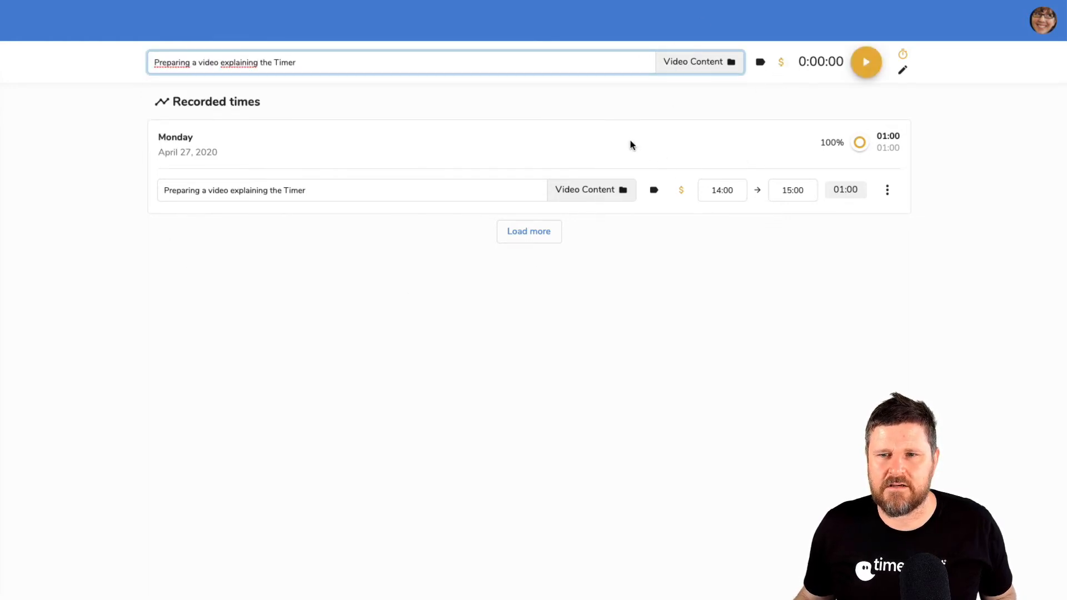
Start the timer for the task and stop it again a few seconds later
click(867, 65)
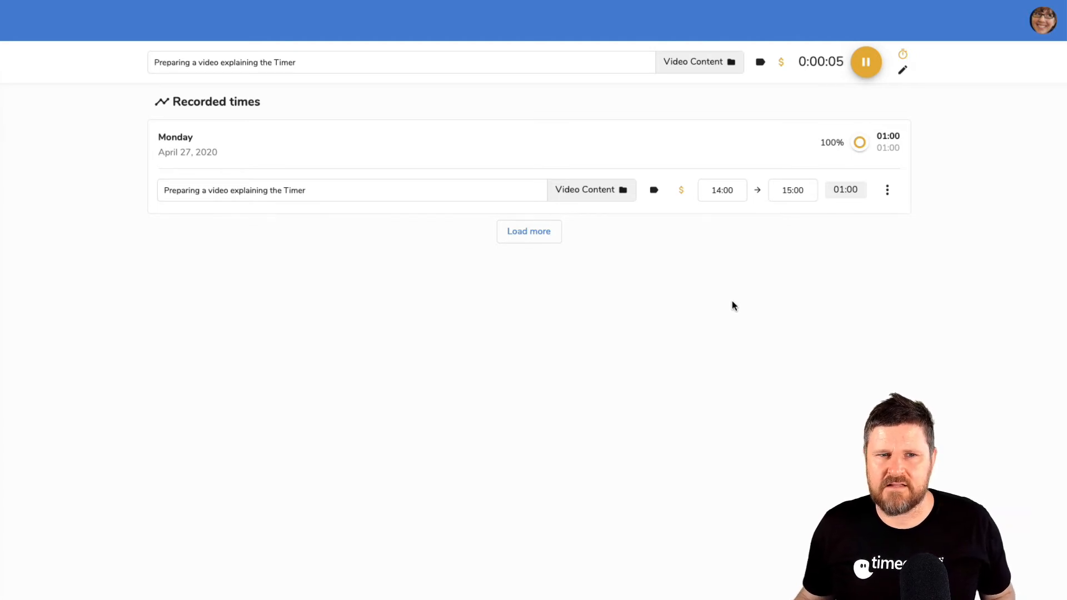
click(867, 62)
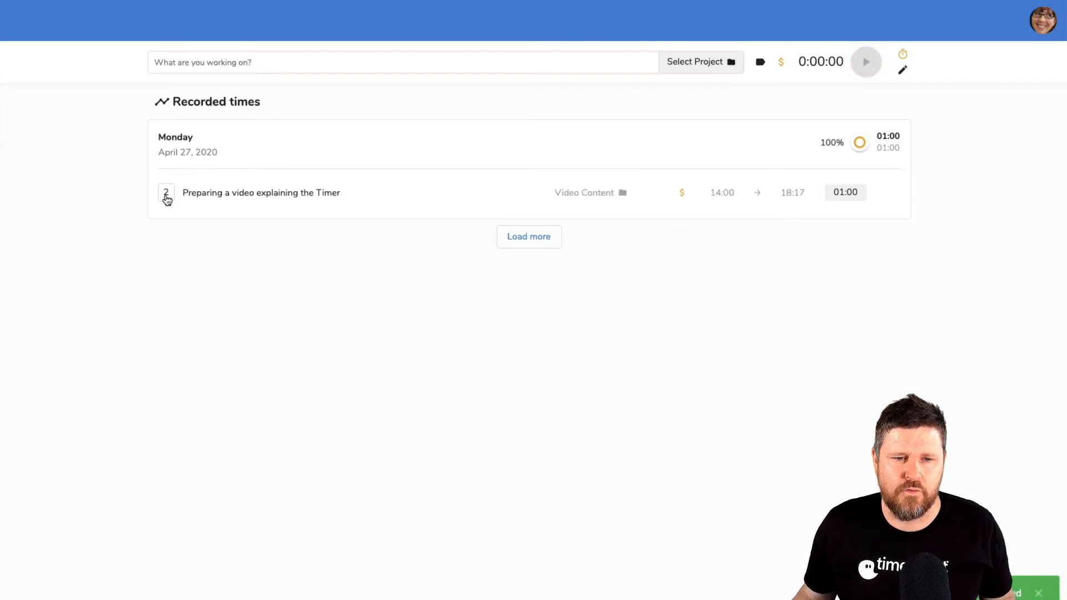
Expand the grouped timer entries and set the second entry's time range to 15:30 to 16:00
click(166, 194)
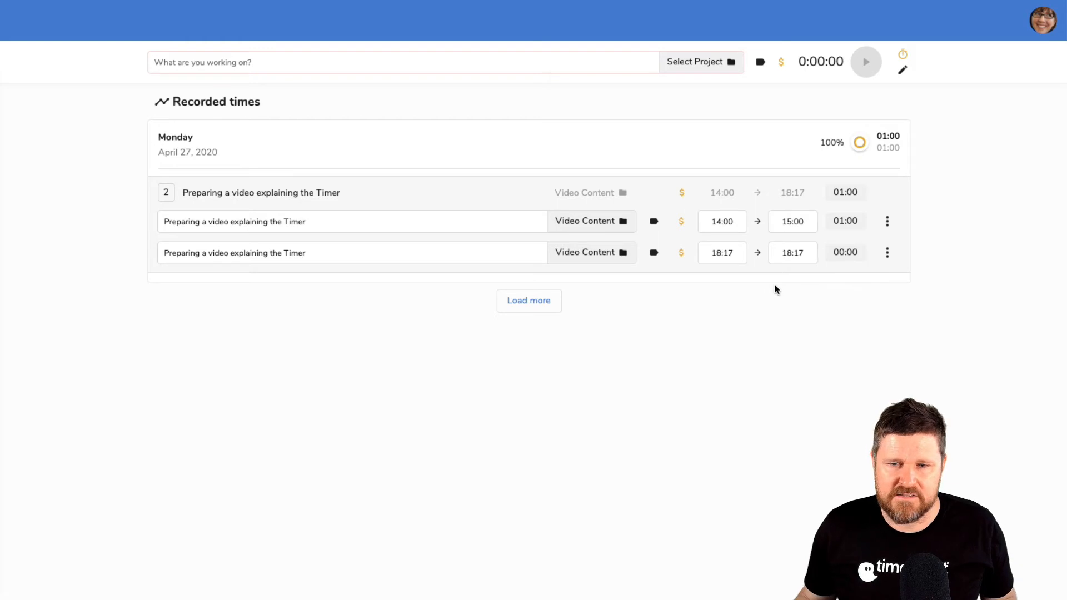
click(733, 253)
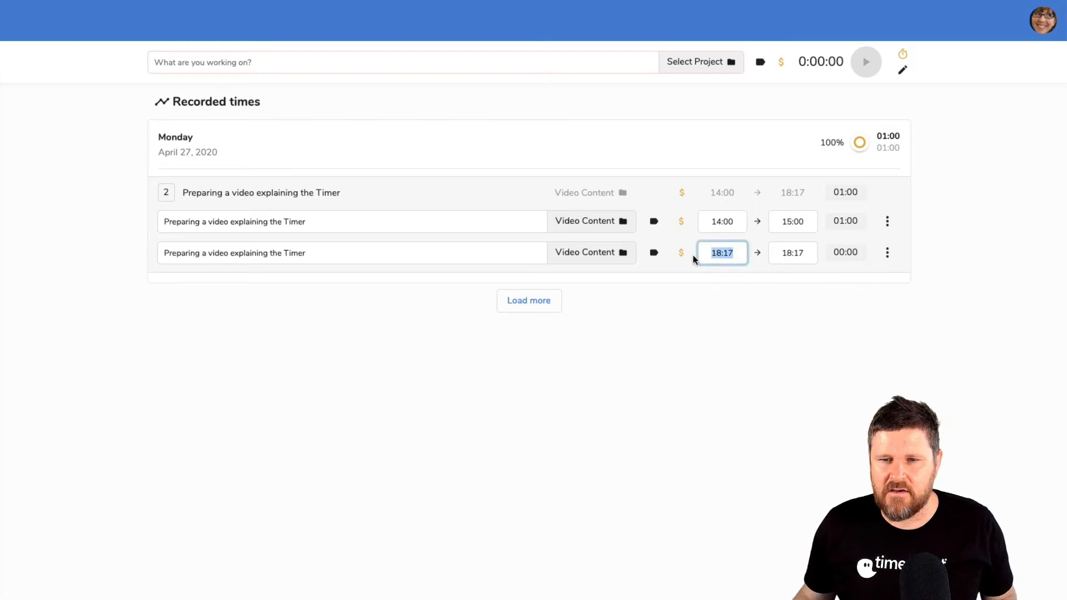
text(15:)
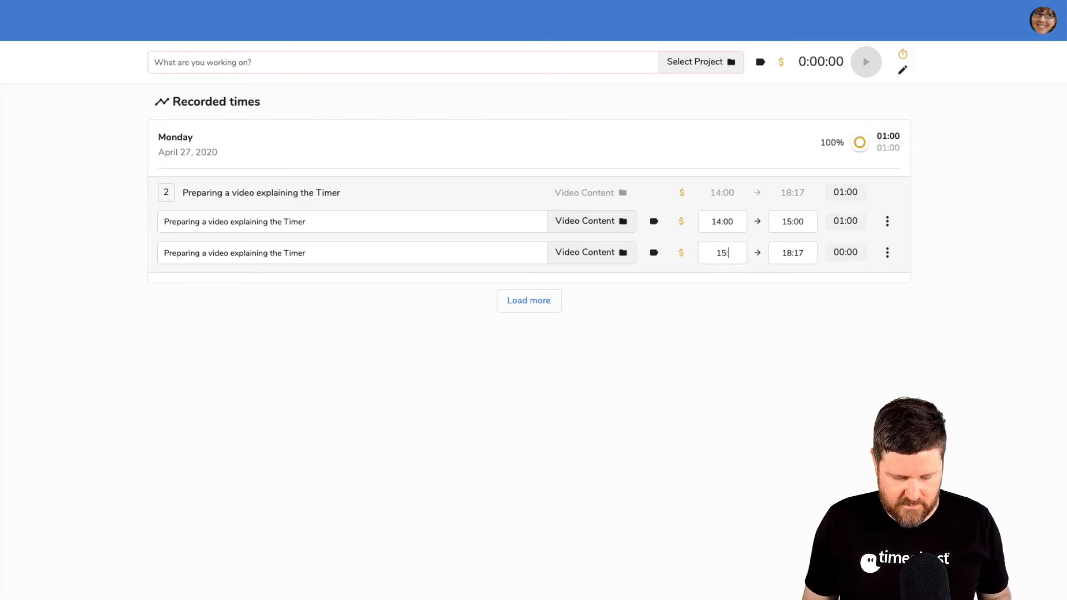
text(0)
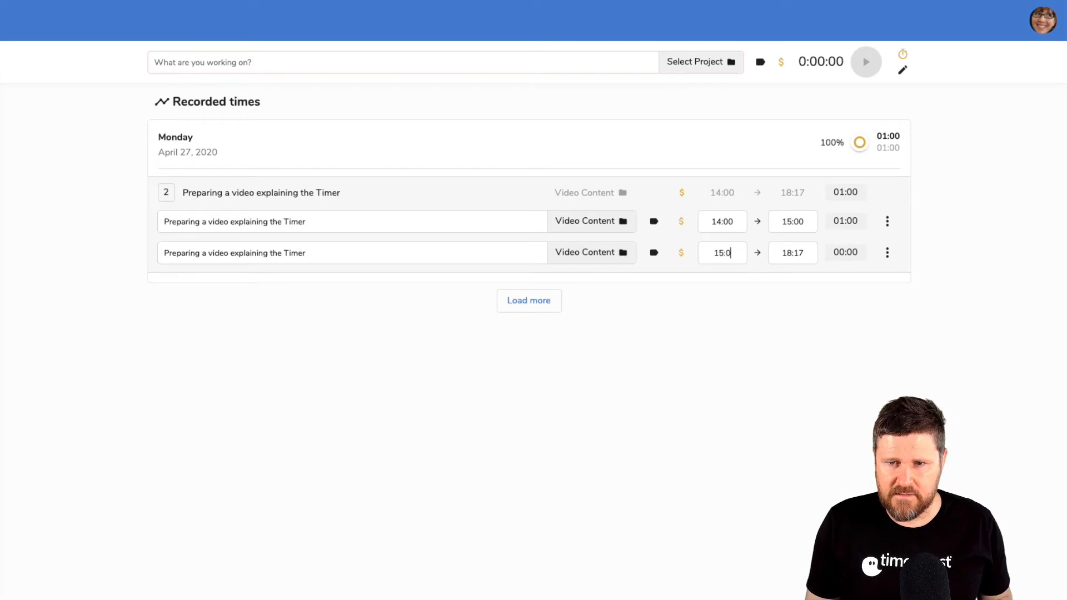
key(BackSpace)
text(30)
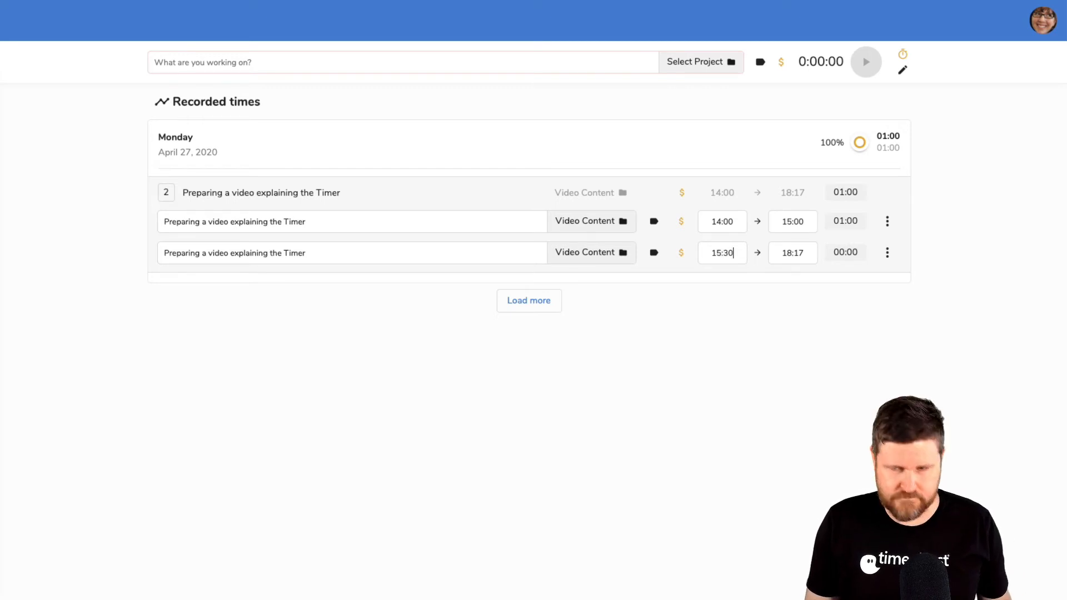
click(796, 252)
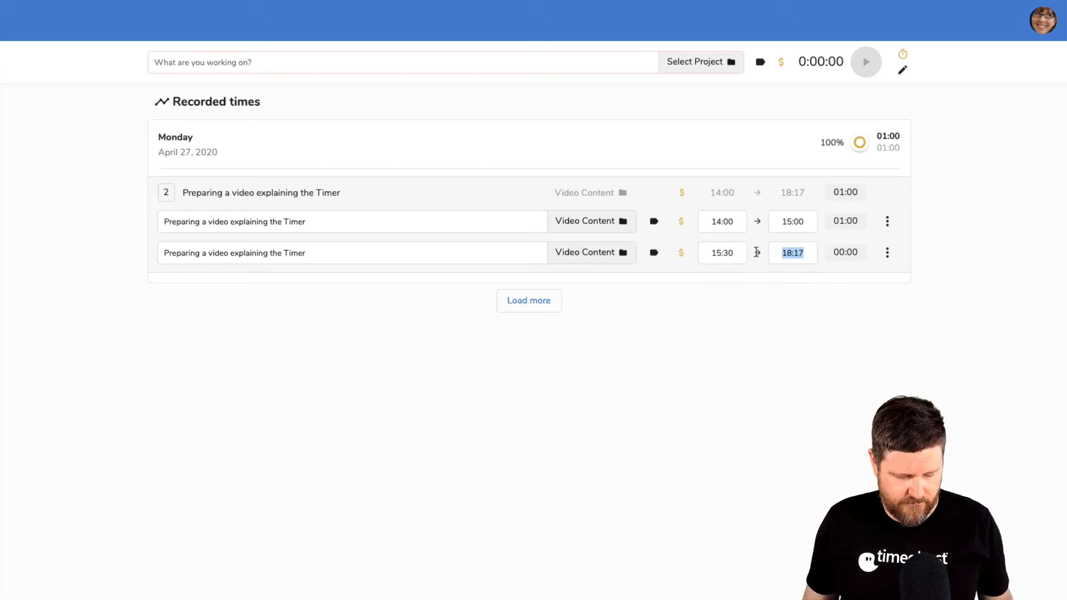
text(16:00)
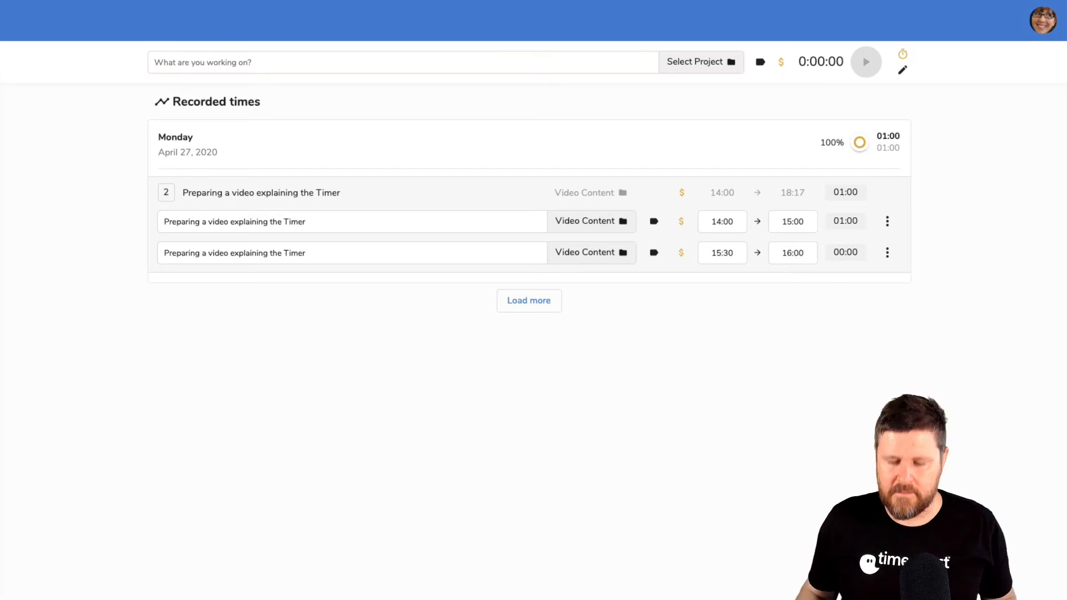
key(Return)
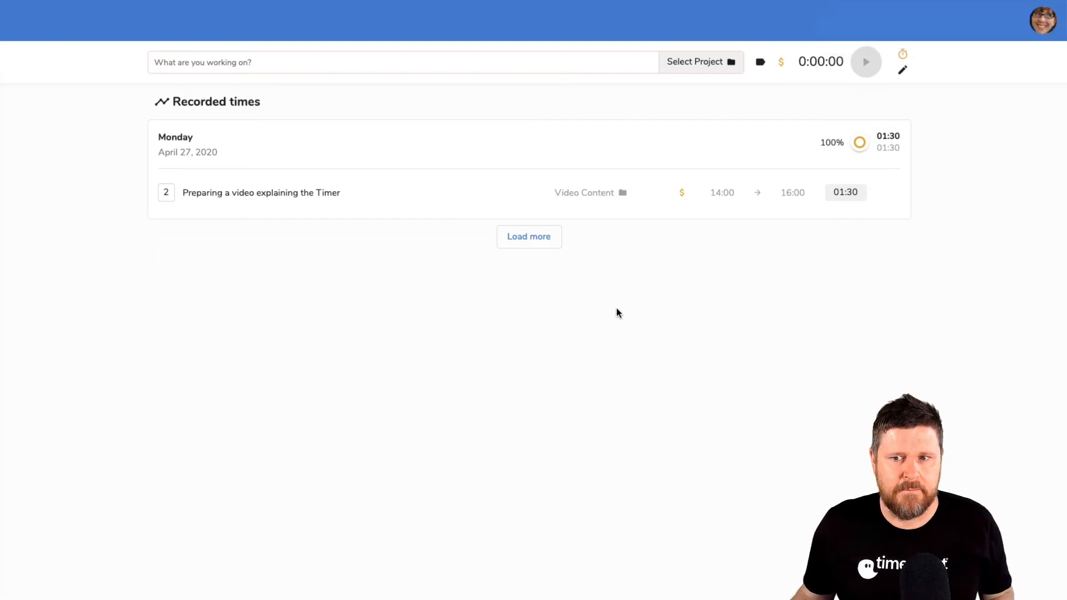
Rename the 15:30 entry's task to "Recording a video explaining the Timer"
click(166, 192)
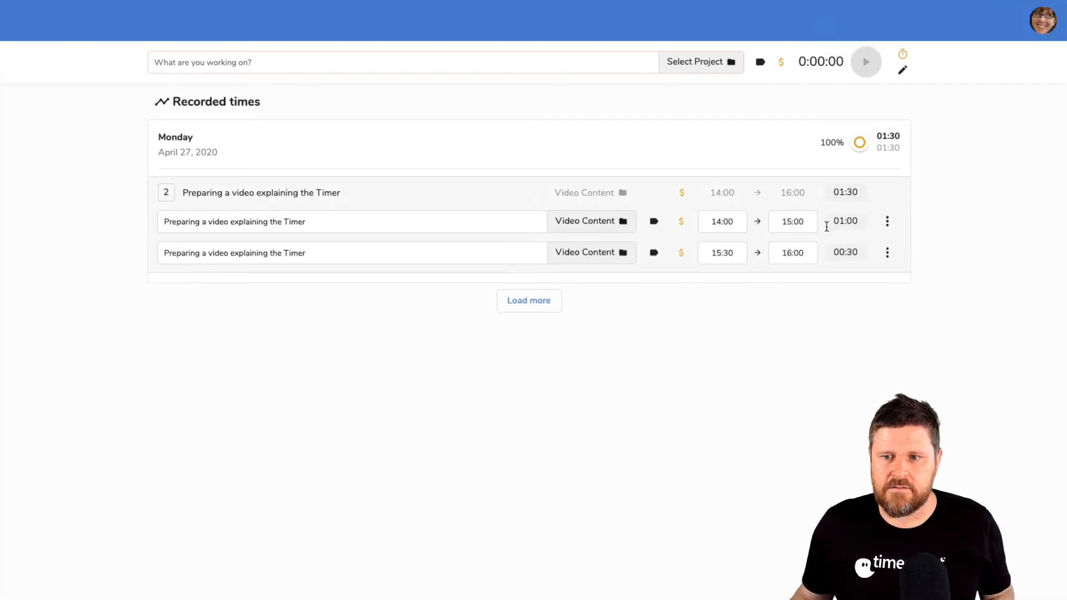
click(166, 192)
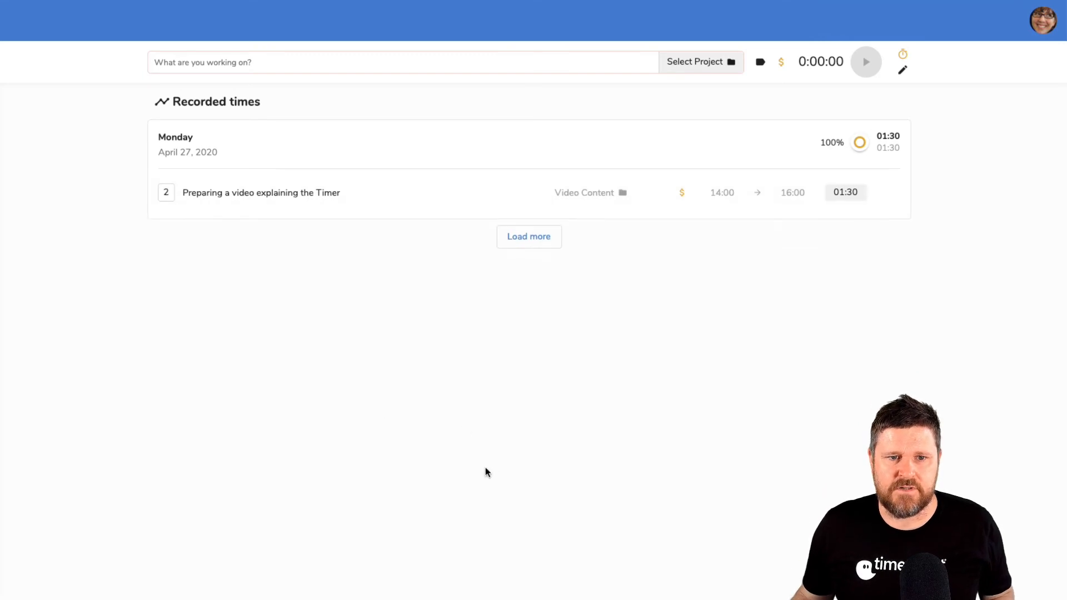
click(166, 192)
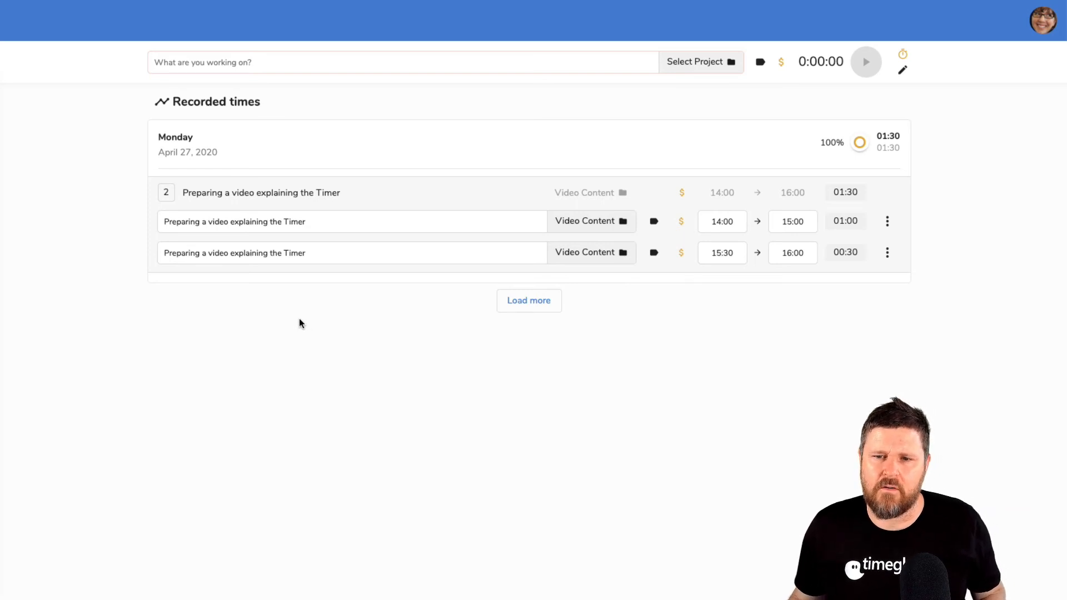
double_click(188, 253)
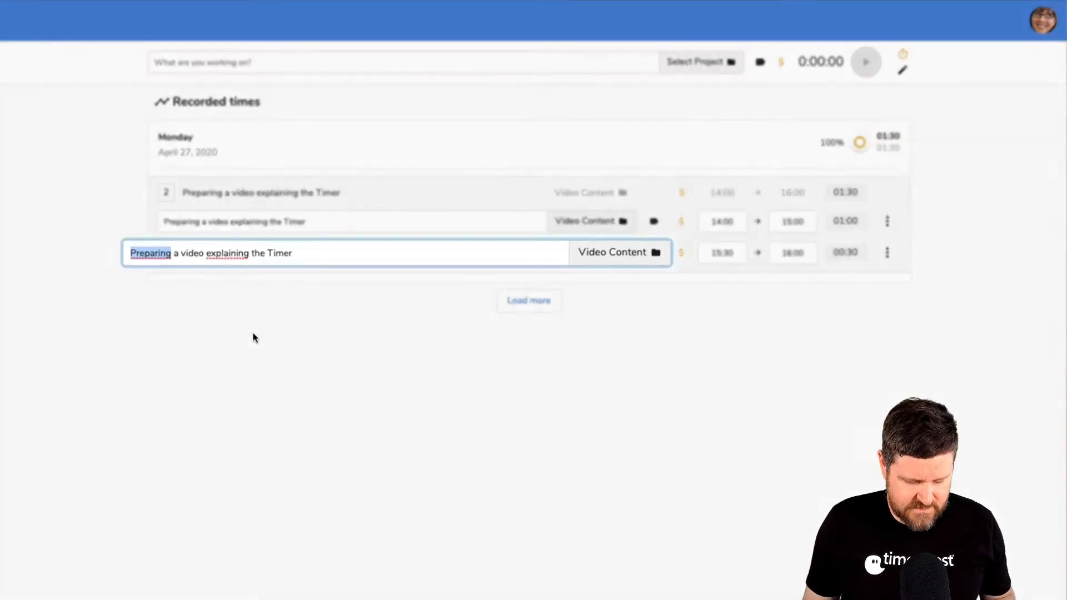
text(Recording)
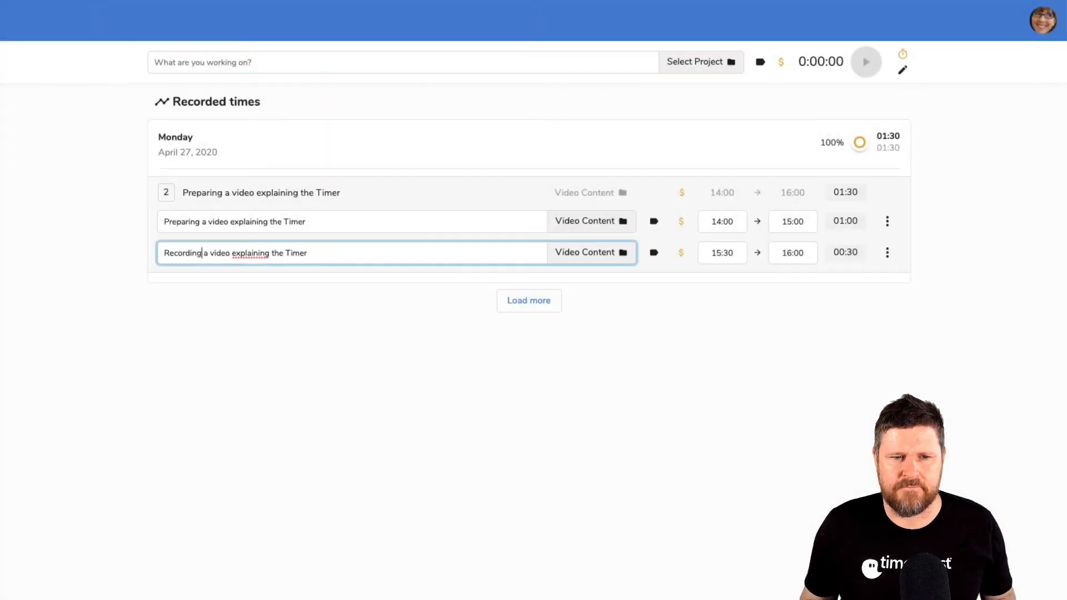
key(Return)
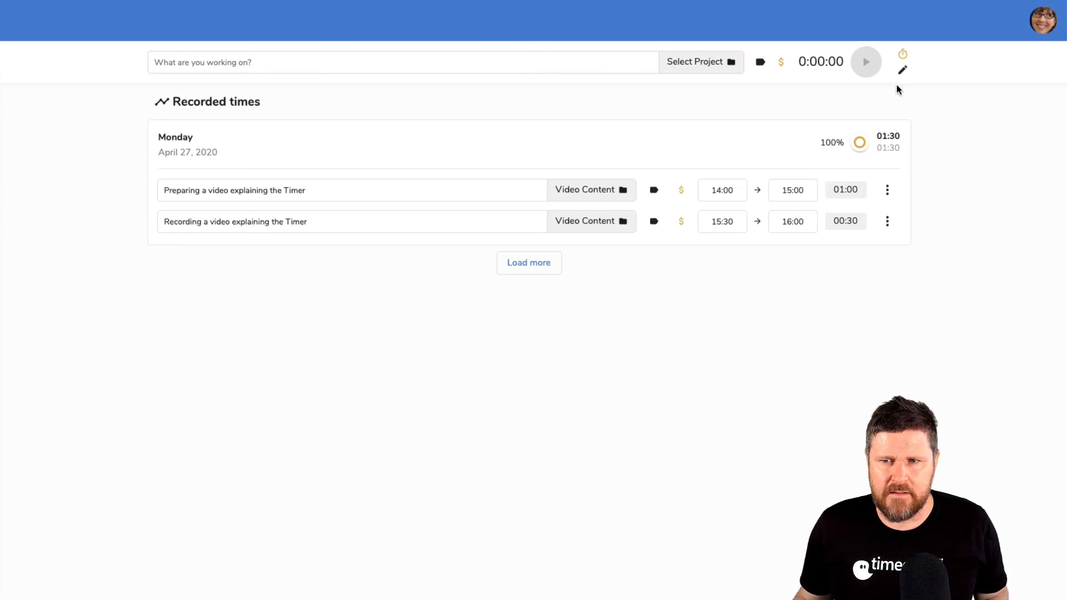
Switch to manual entry mode and copy the "Recording a video explaining the Timer" task into a new entry
click(902, 70)
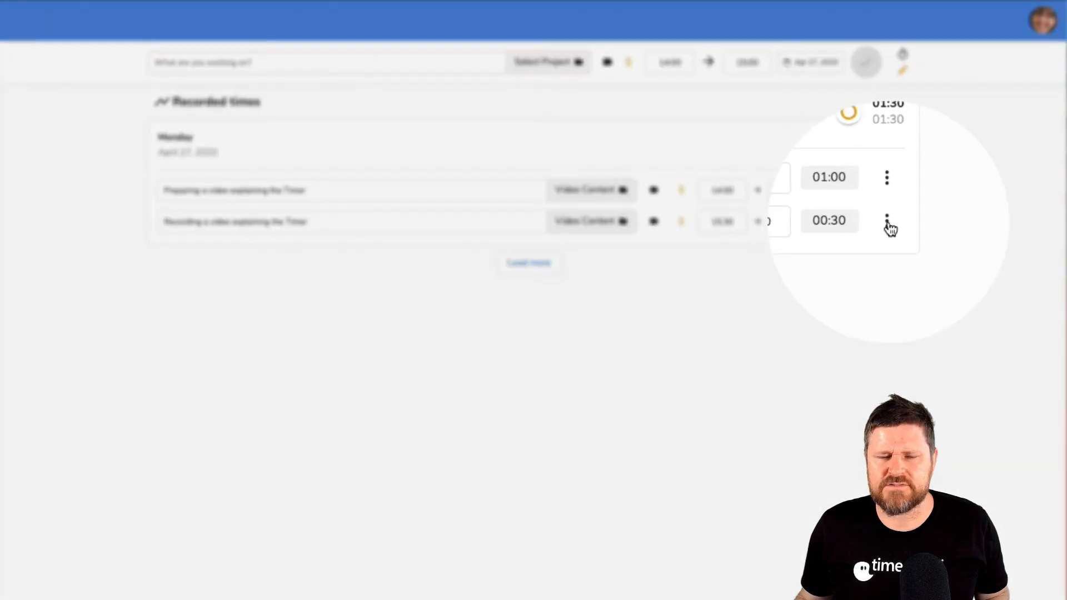
click(887, 224)
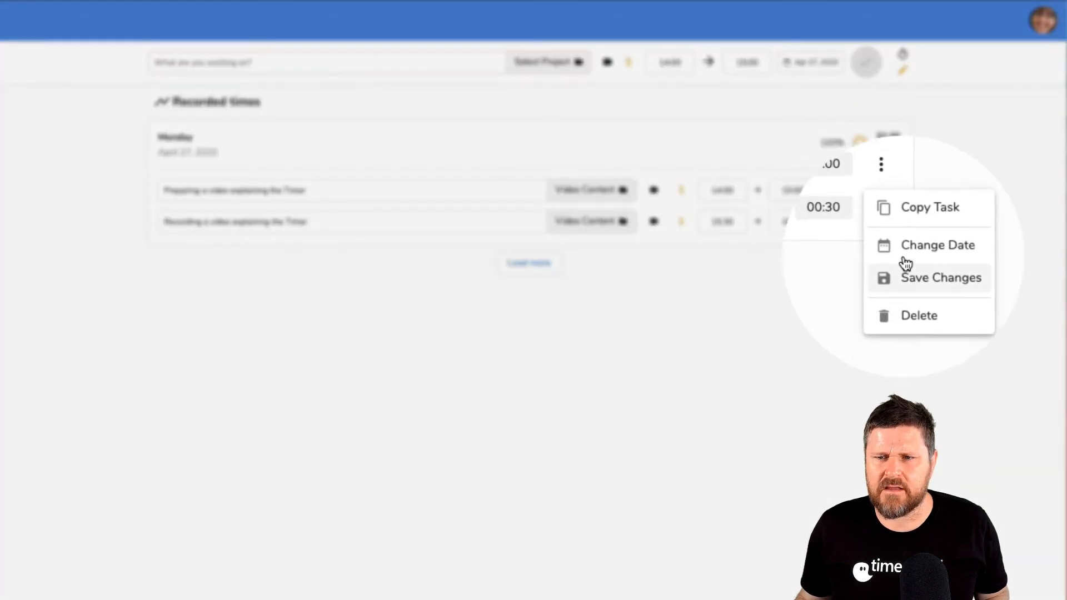
click(913, 228)
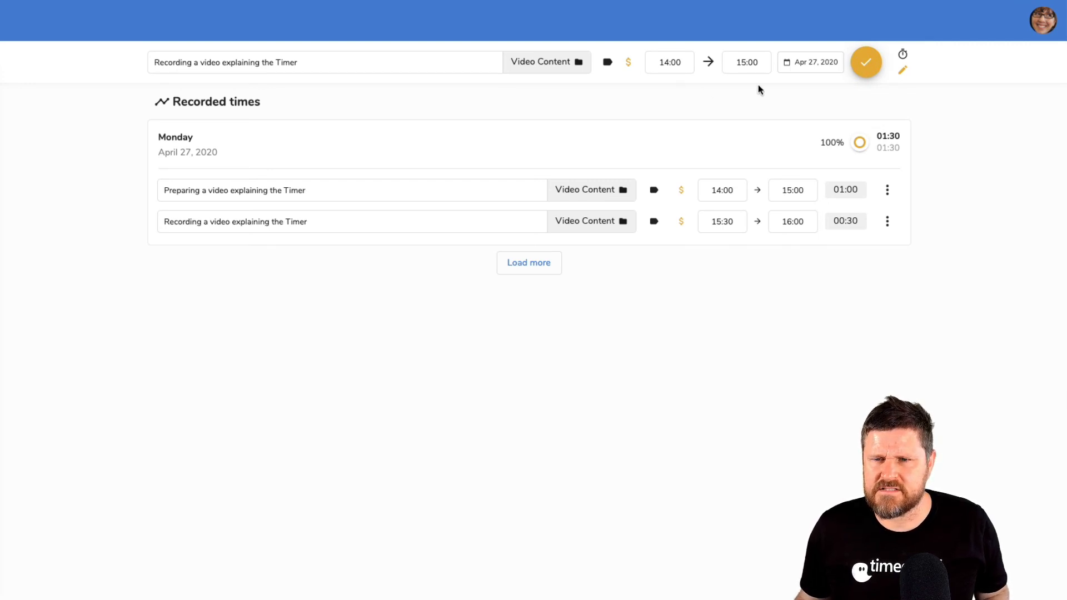
Set the new entry's date to April 26, 2020 and save it
click(818, 62)
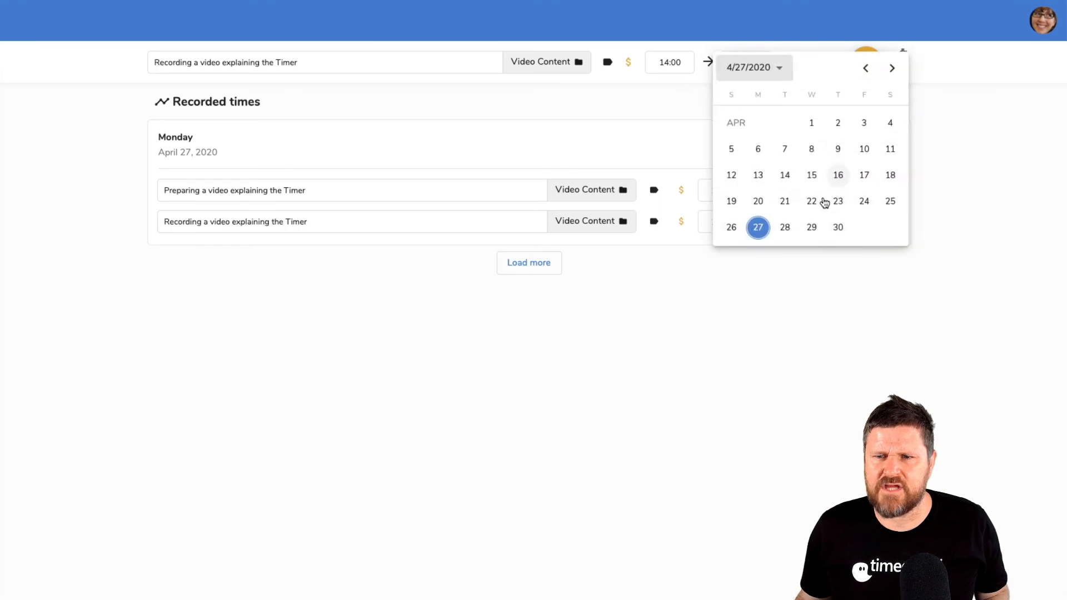
click(731, 227)
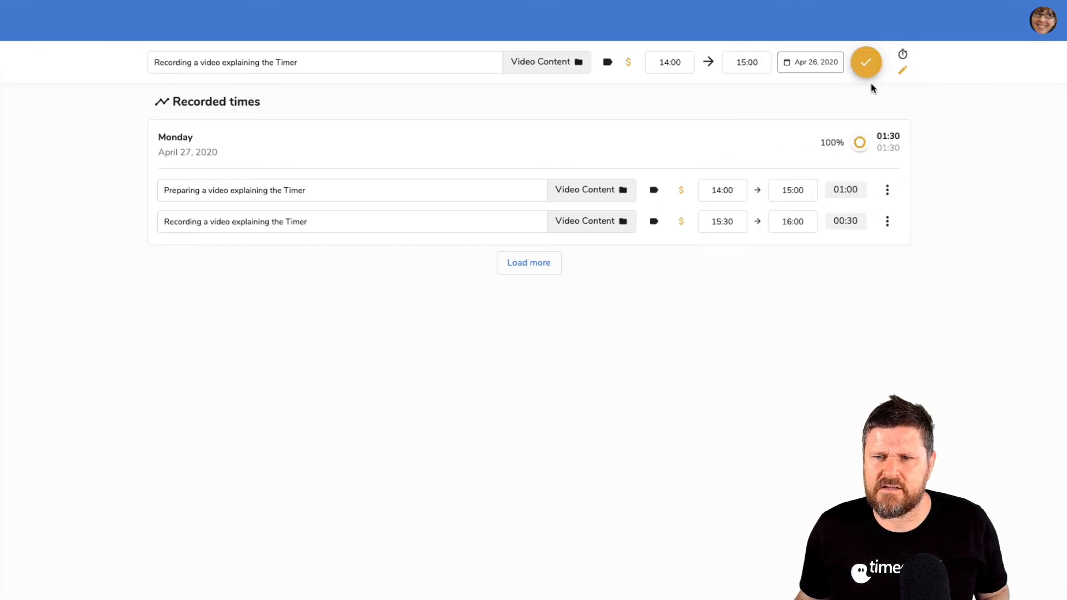
click(865, 62)
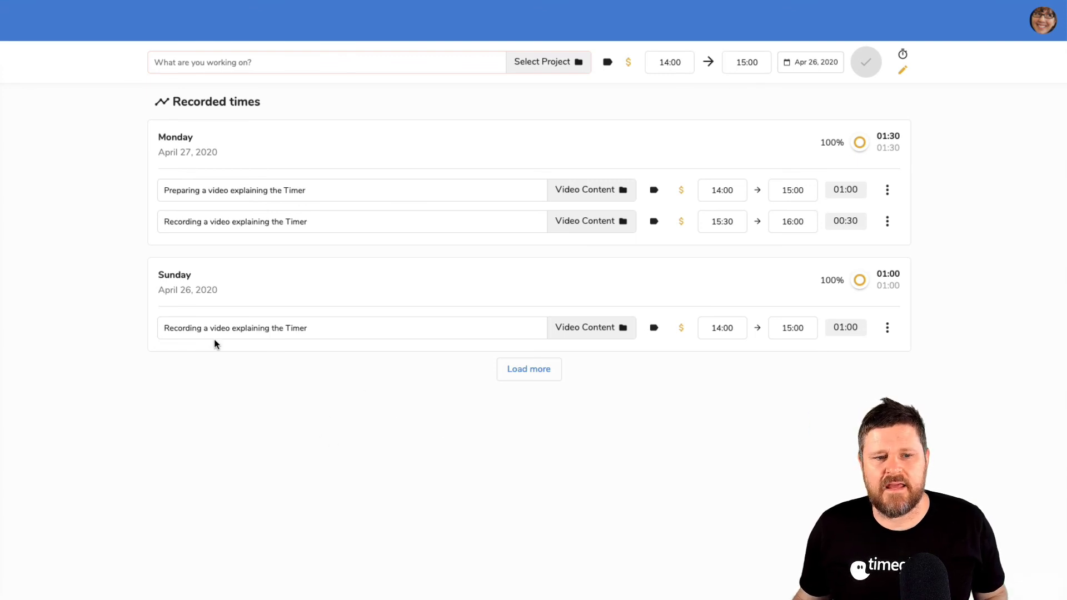
Rename the April 26 entry's task to "Prepared a video explaining the Timer"
double_click(180, 327)
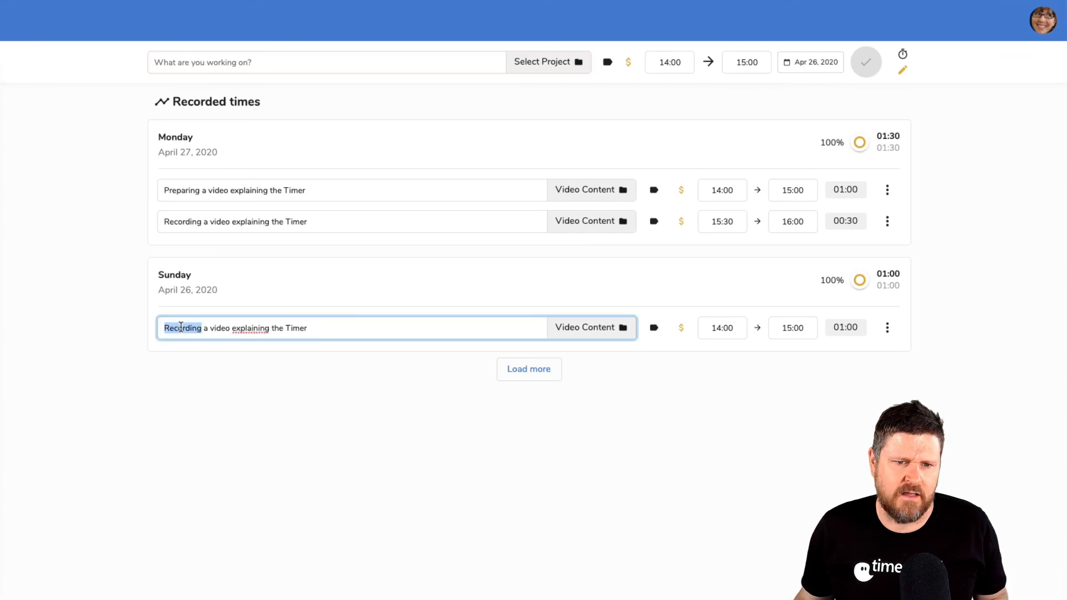
text(Prepared)
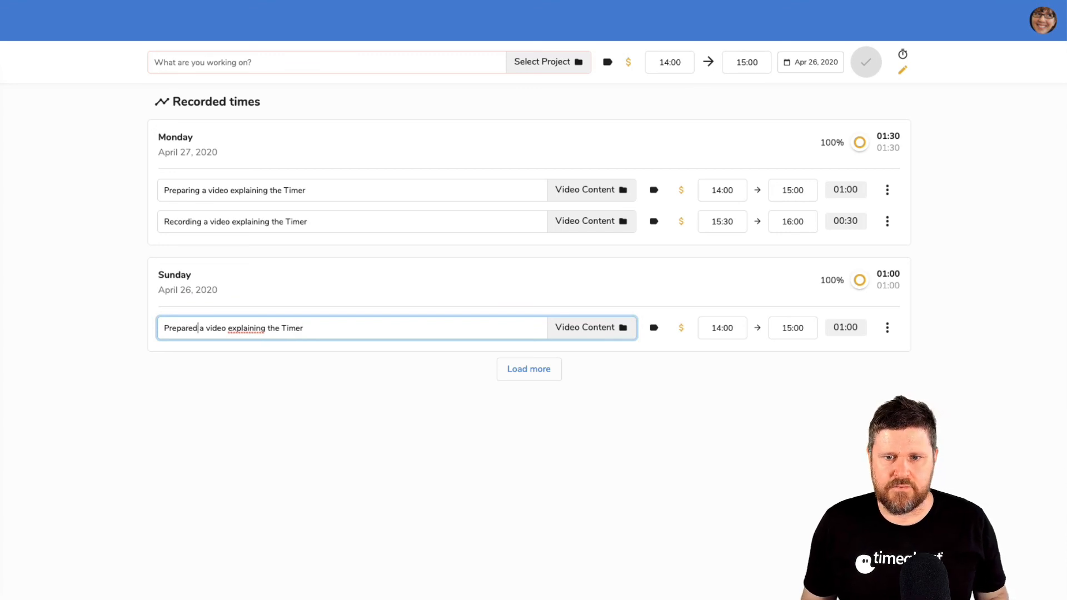
key(Return)
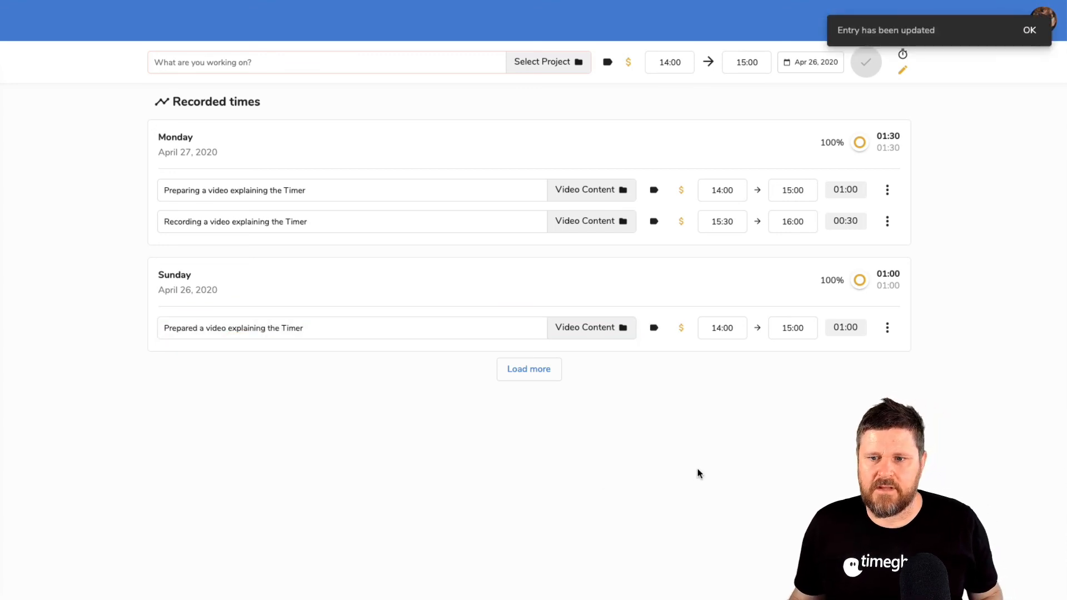